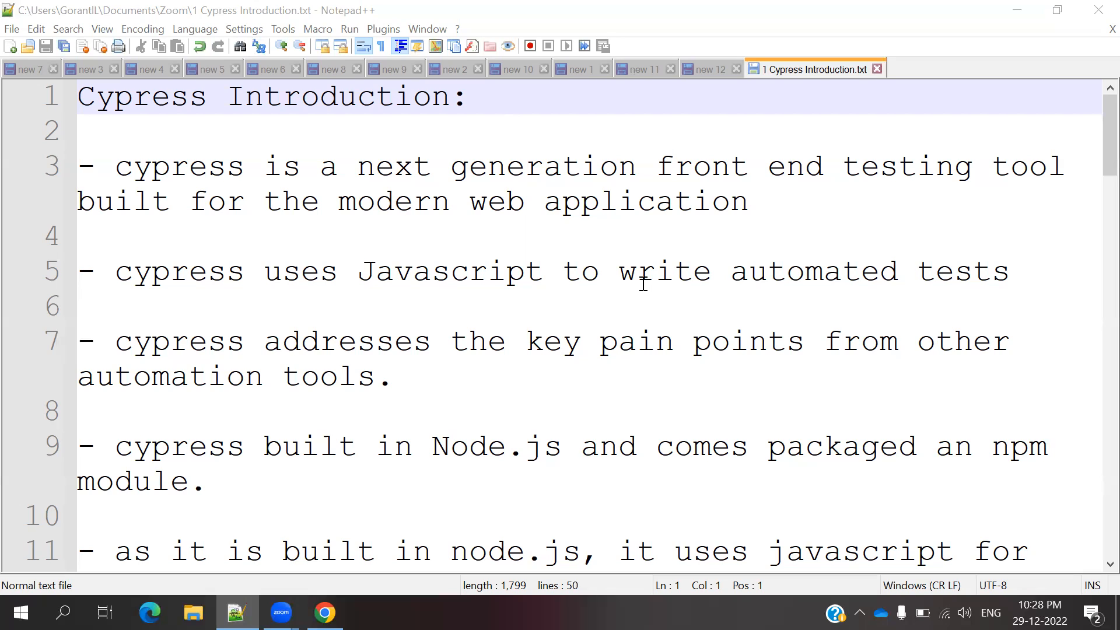
# Step: Review the opening bullets, highlighting Javascript, modern and cypress on lines 3 to 7
pyautogui.doubleClick(484, 272)
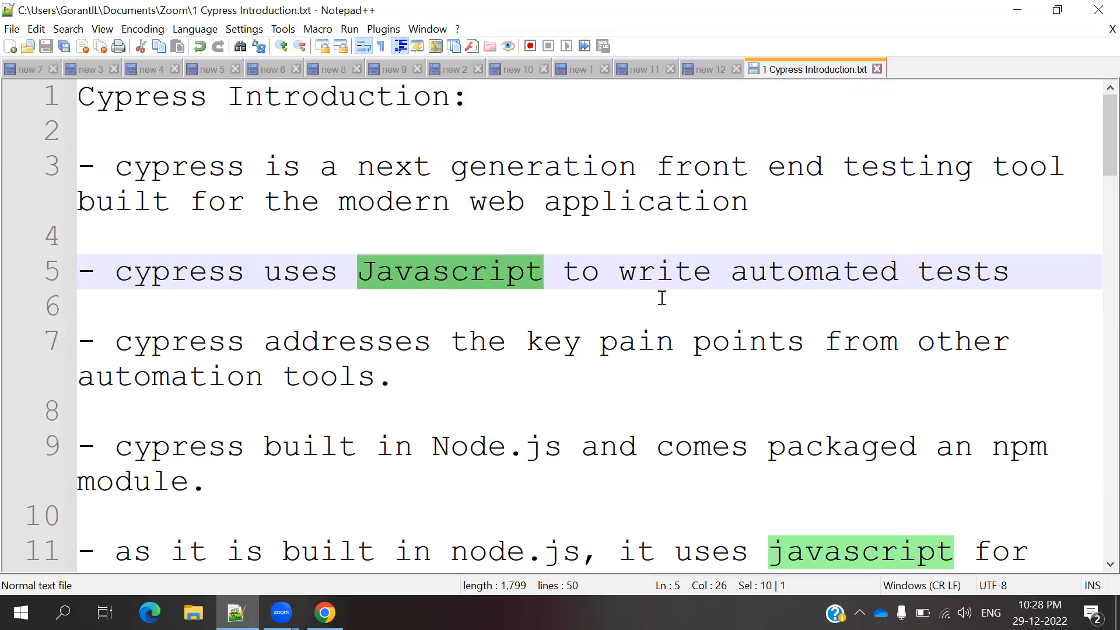
pyautogui.click(388, 189)
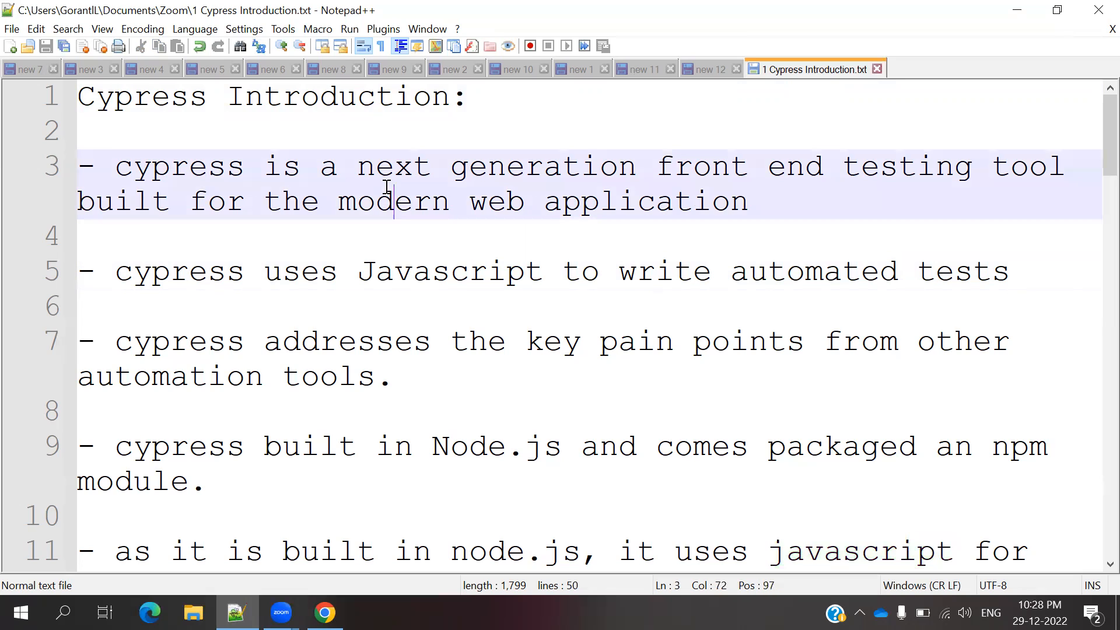
pyautogui.doubleClick(388, 189)
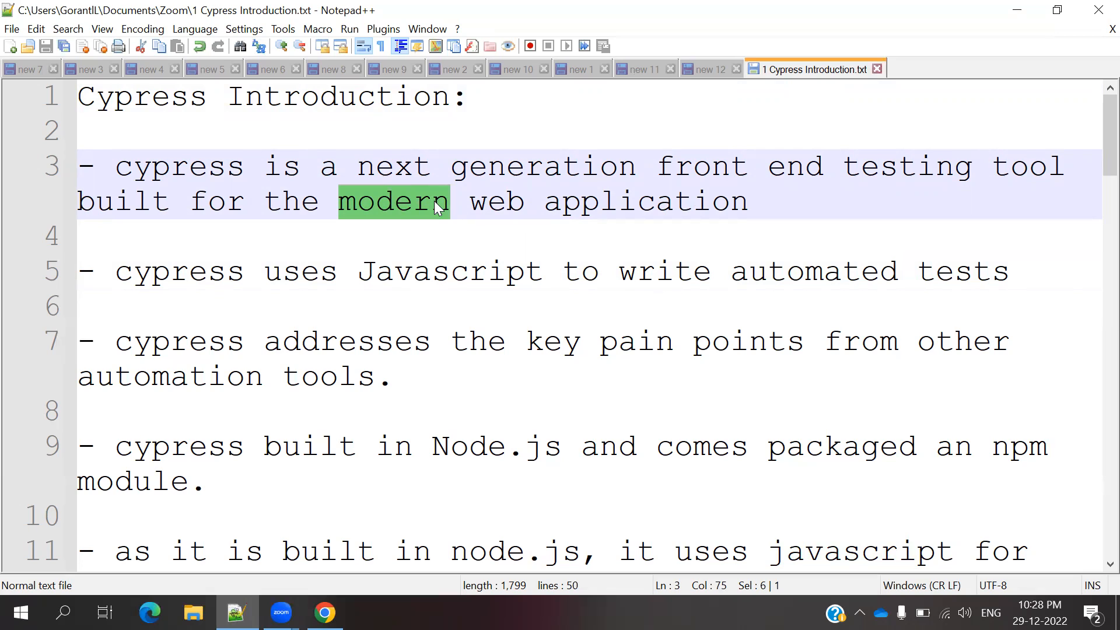
pyautogui.doubleClick(244, 279)
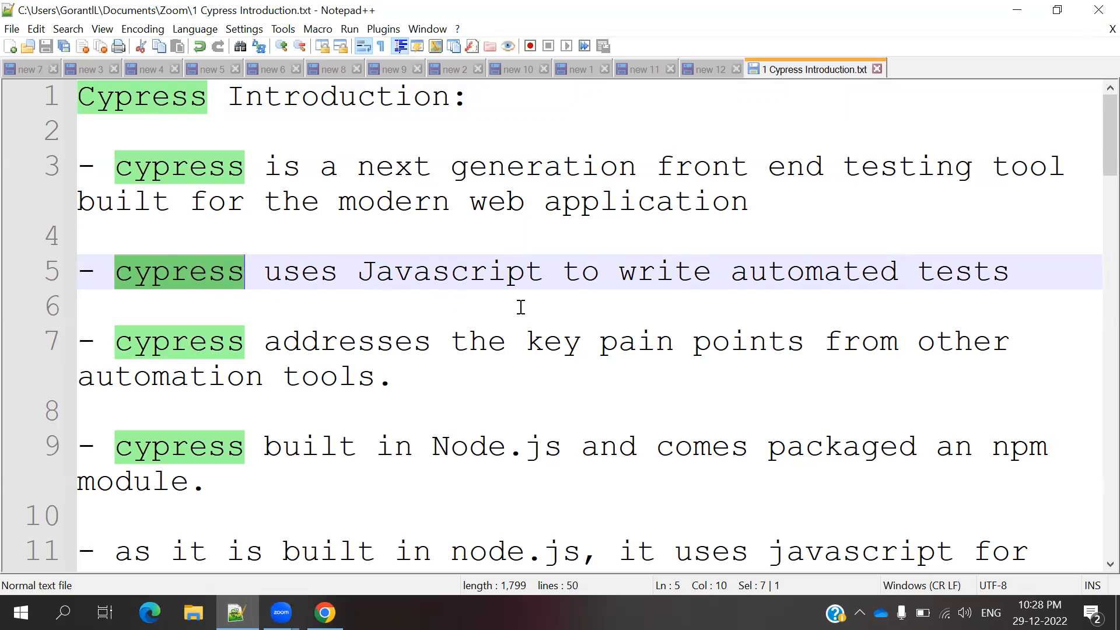
pyautogui.click(190, 342)
pyautogui.doubleClick(189, 342)
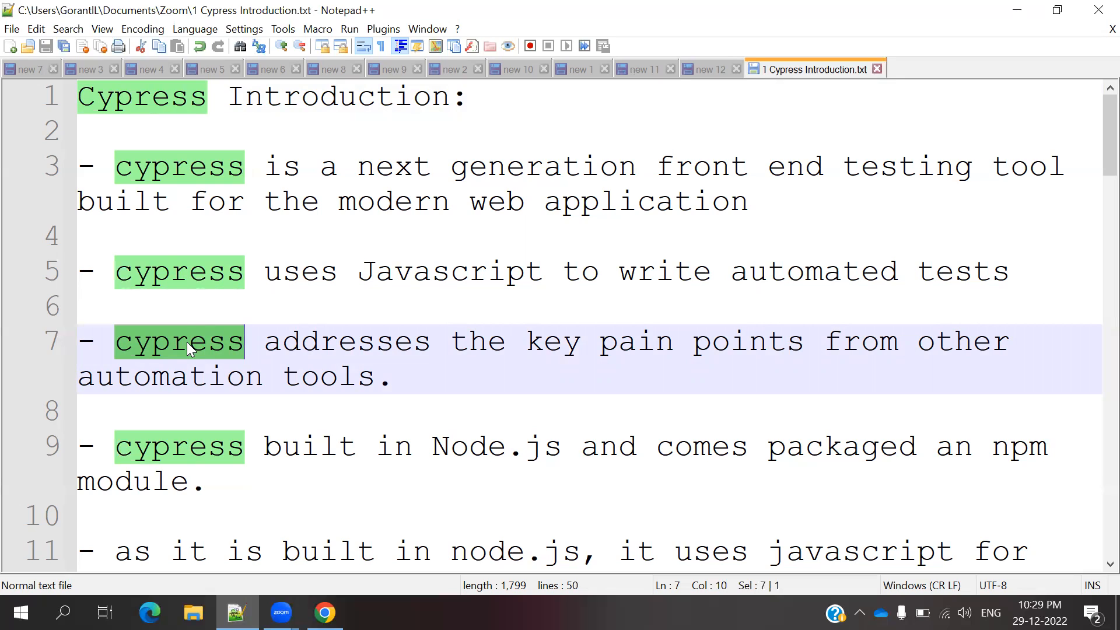
pyautogui.press('Down')
pyautogui.press('Down')
pyautogui.press('Down')
pyautogui.press('Down')
pyautogui.press('Down')
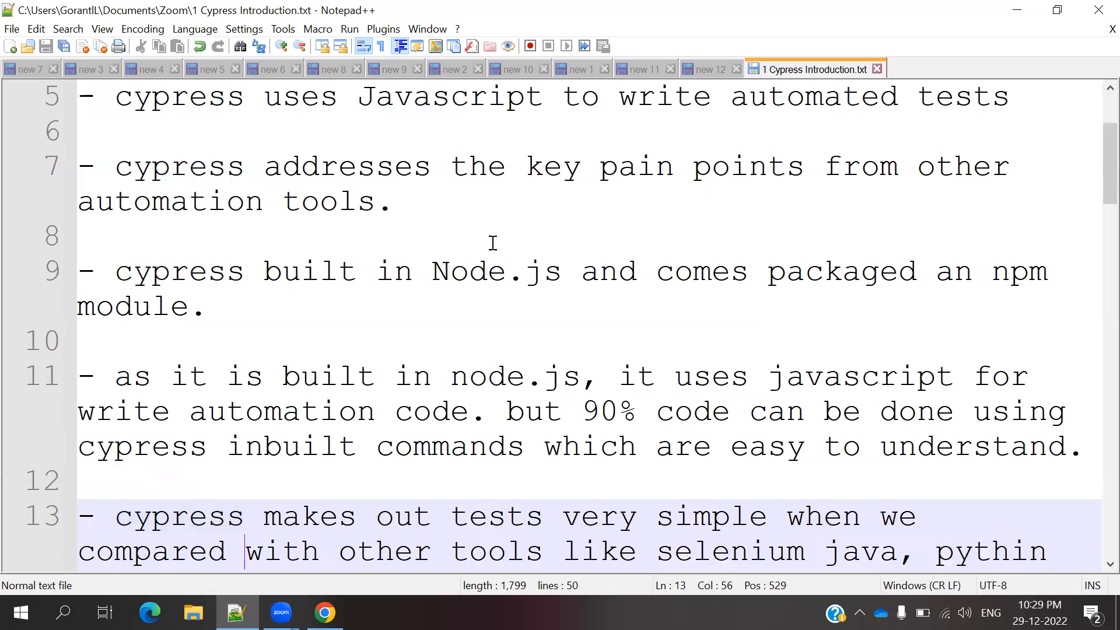
# Step: Review the Node.js and npm bullet on line 9 and continue past line 11
pyautogui.doubleClick(1019, 275)
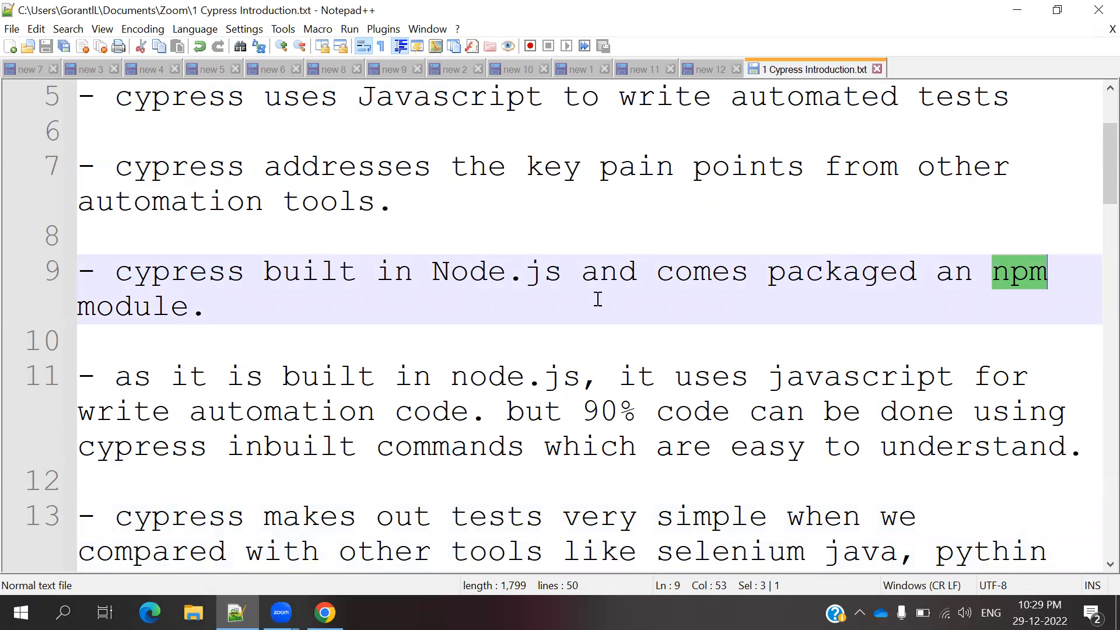
pyautogui.doubleClick(516, 280)
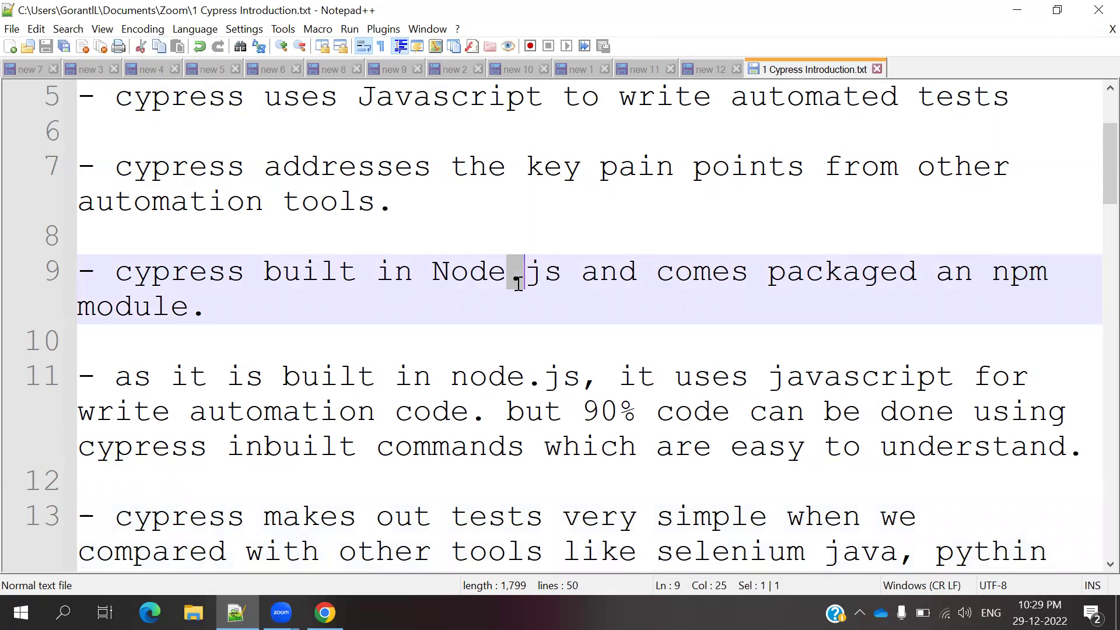
pyautogui.doubleClick(1018, 273)
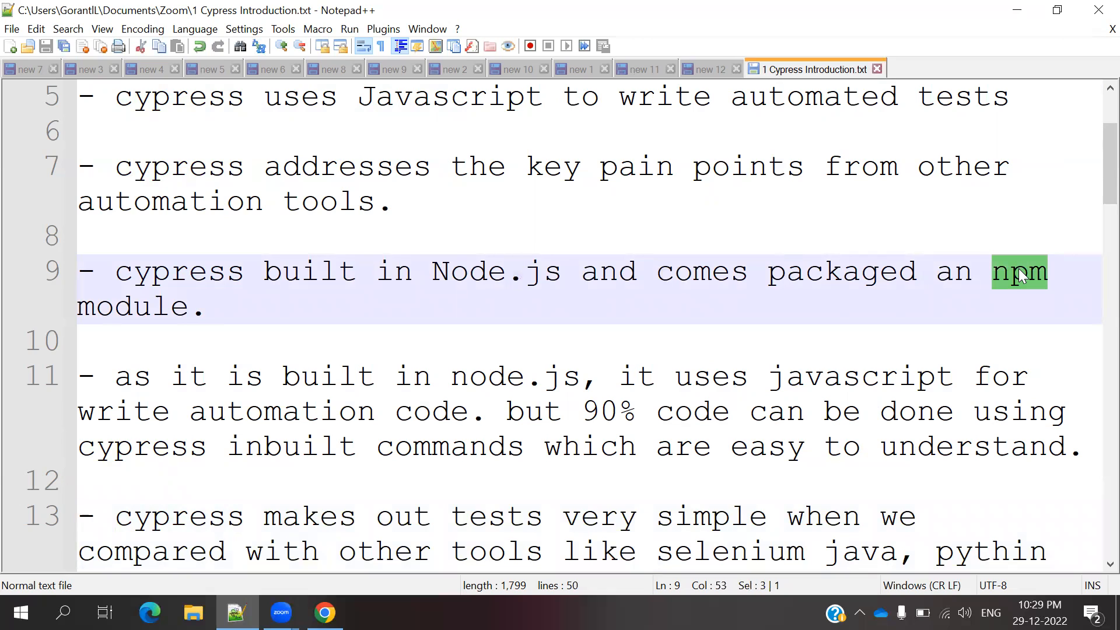
pyautogui.click(578, 445)
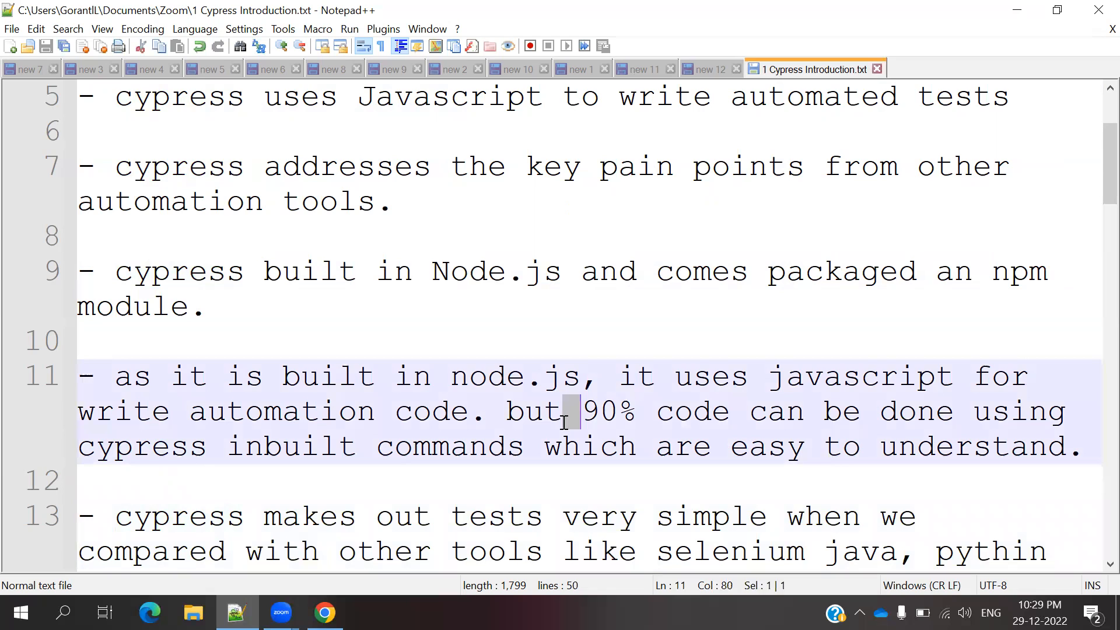
pyautogui.press('Down')
pyautogui.press('Down')
pyautogui.press('Down')
pyautogui.press('Down')
pyautogui.press('Down')
pyautogui.press('Down')
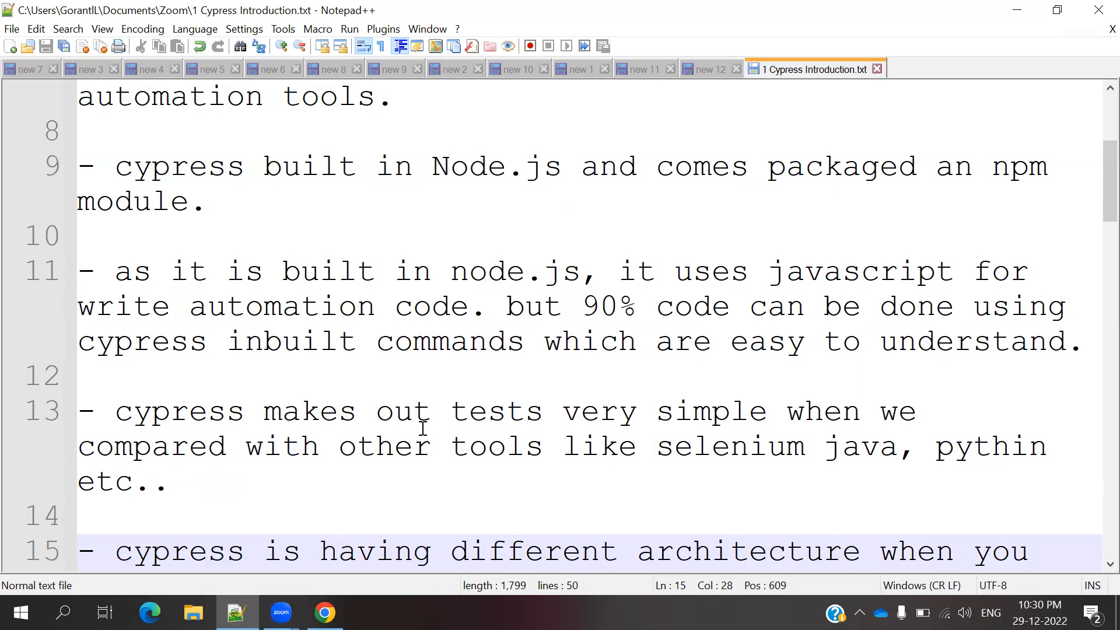
# Step: Read down through the selenium bullets and the cypress ecosystem heading to line 31
pyautogui.click(552, 453)
pyautogui.press('Down')
pyautogui.press('Down')
pyautogui.press('Down')
pyautogui.press('Down')
pyautogui.press('Down')
pyautogui.press('Down')
pyautogui.press('Down')
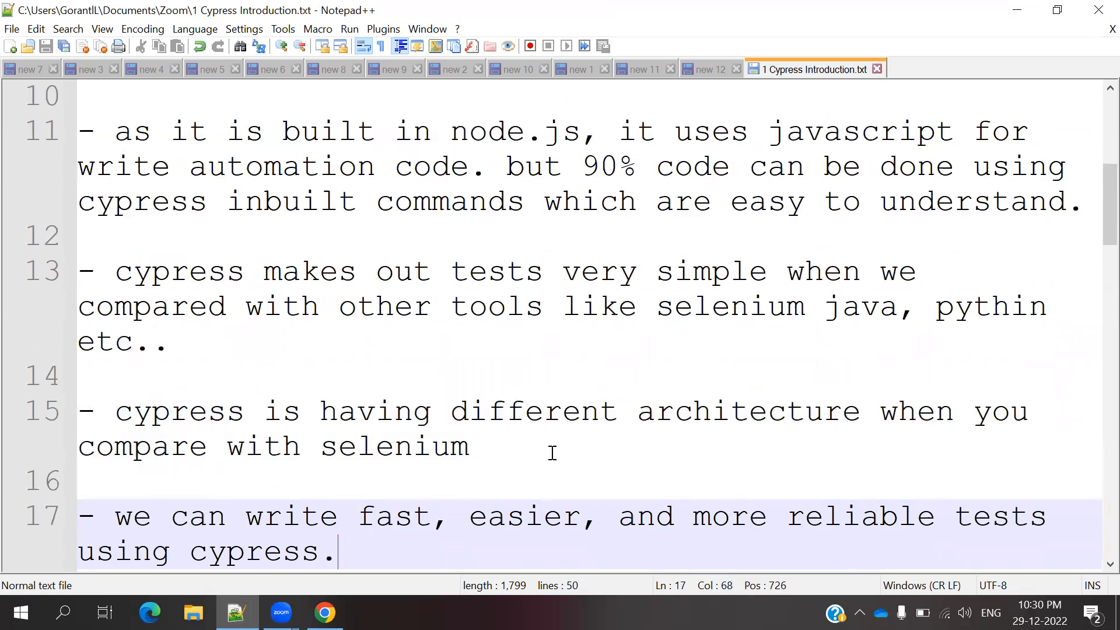
pyautogui.press('Down')
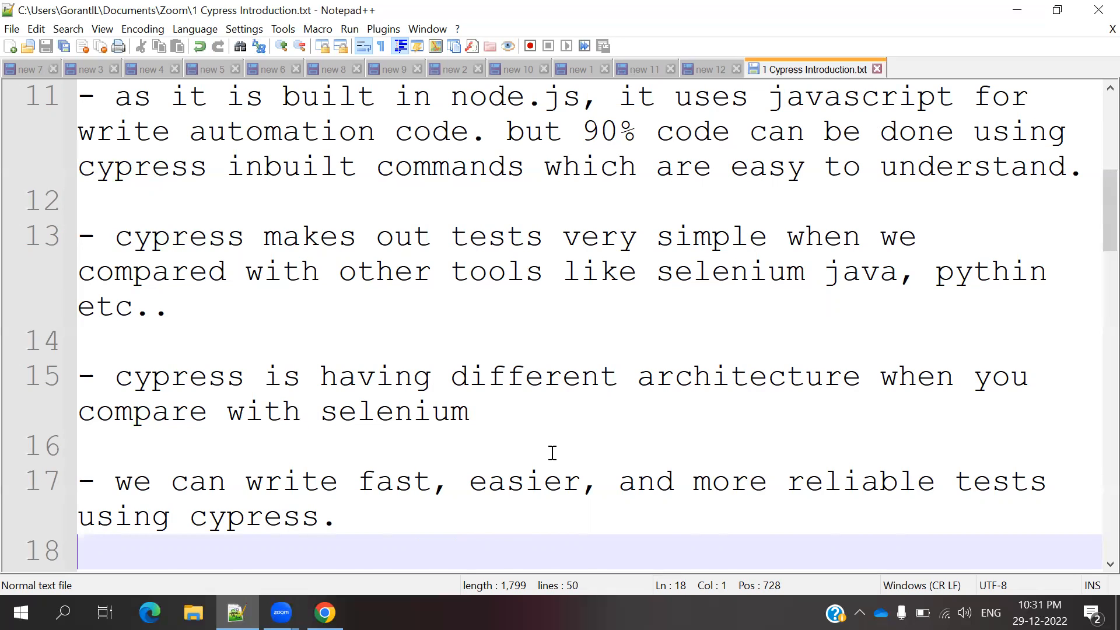
pyautogui.press('Down')
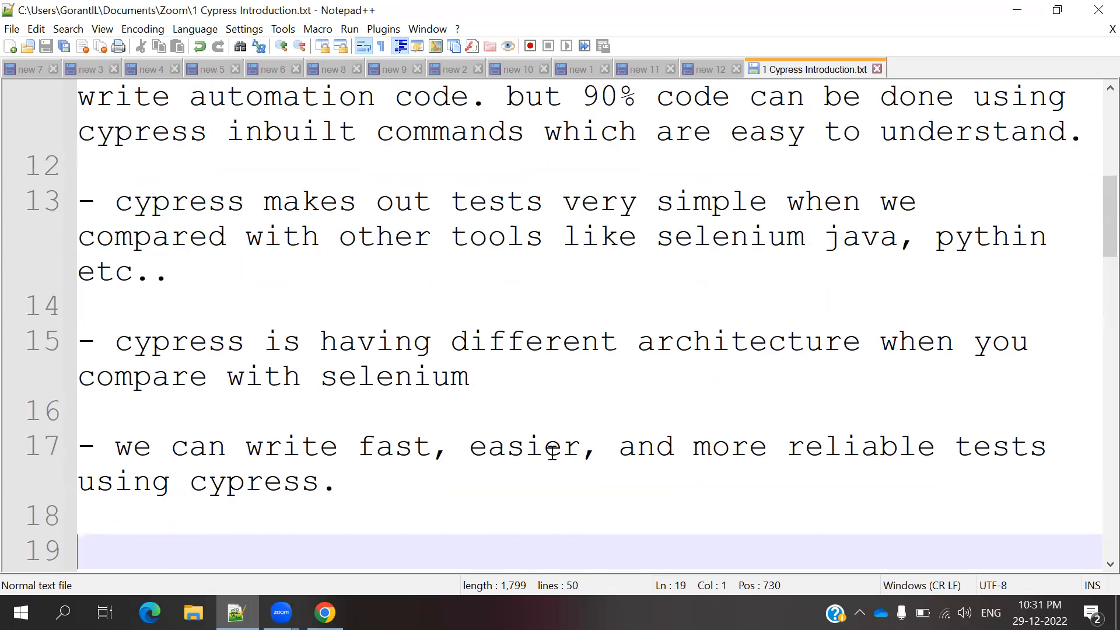
pyautogui.press('Down')
pyautogui.press('Down')
pyautogui.press('Down')
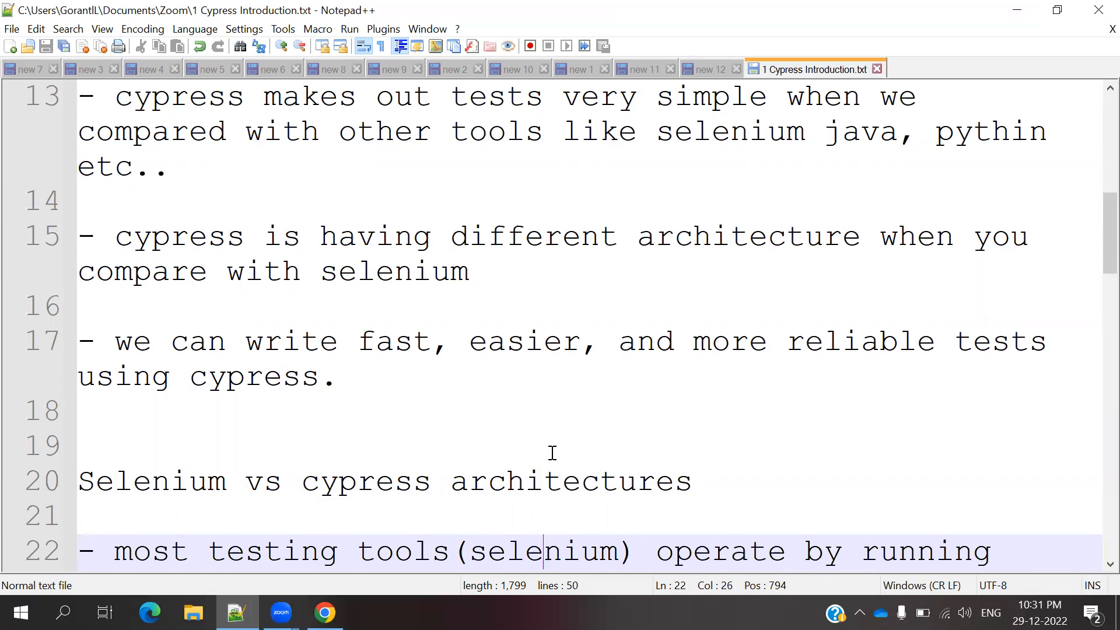
pyautogui.press('Down')
pyautogui.press('Down')
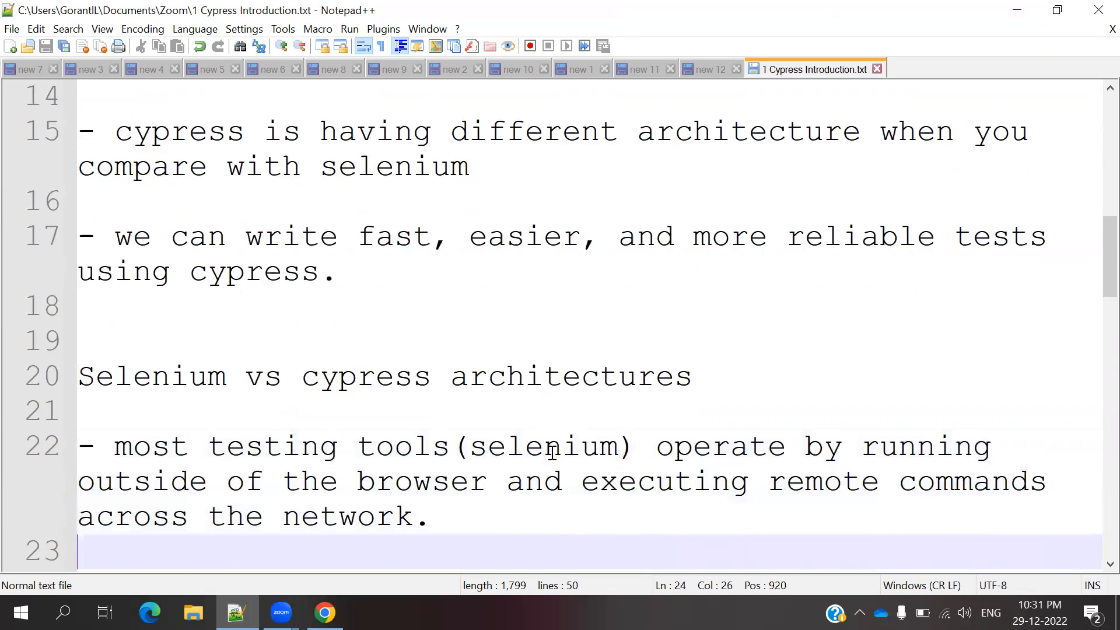
pyautogui.press('Down')
pyautogui.press('Down')
pyautogui.press('Down')
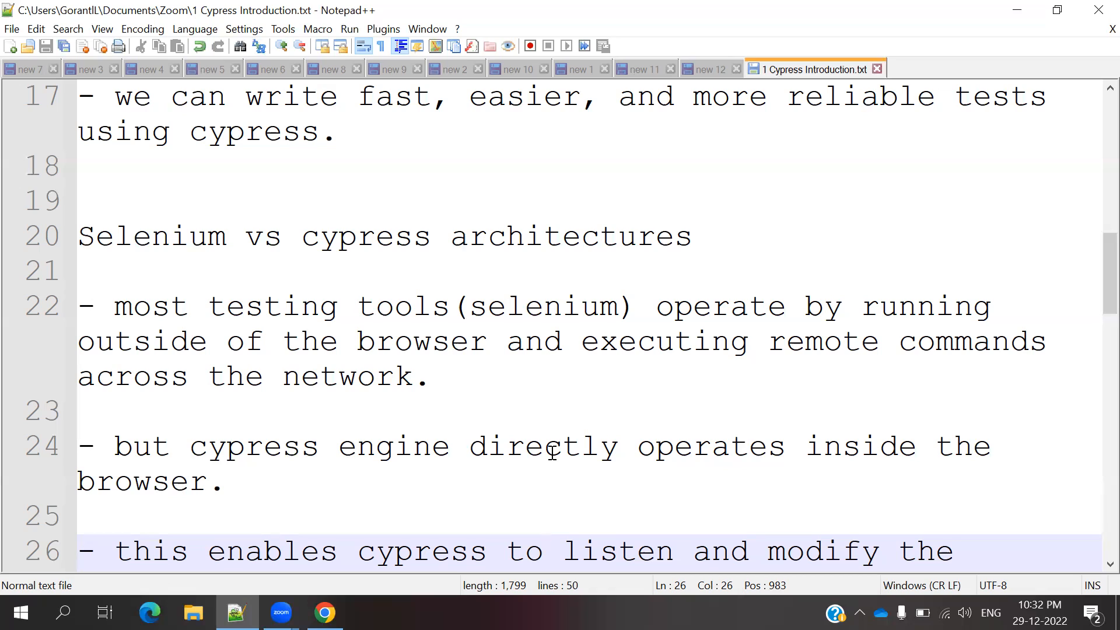
pyautogui.press('Down')
pyautogui.press('Down')
pyautogui.press('Down')
pyautogui.press('Down')
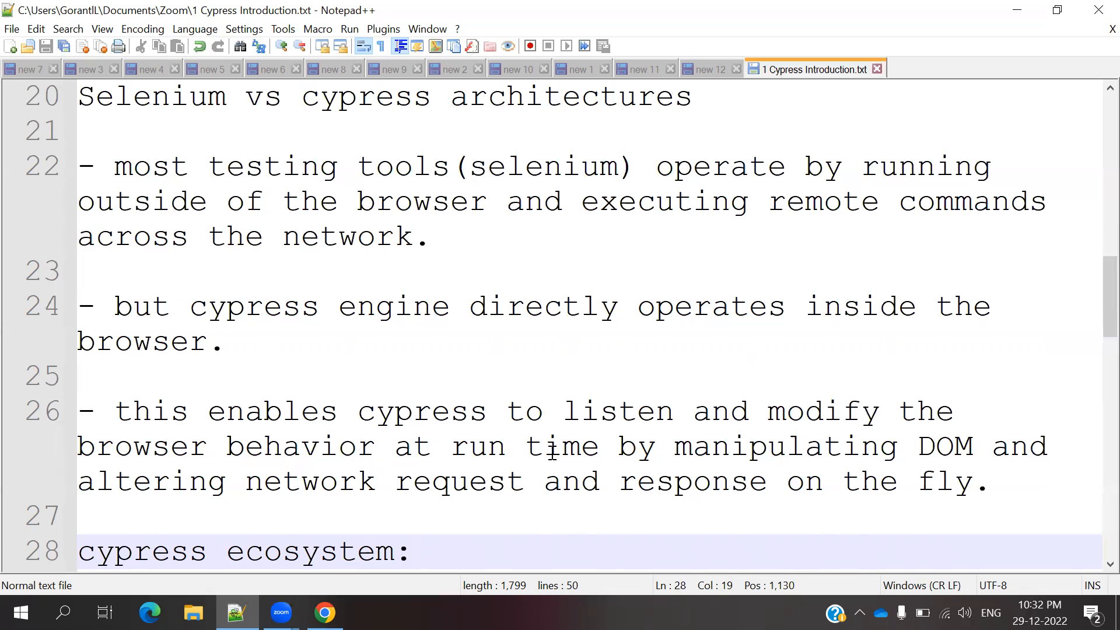
pyautogui.press('Down')
pyautogui.press('Down')
pyautogui.press('Down')
pyautogui.press('Down')
pyautogui.press('Down')
pyautogui.press('Down')
pyautogui.press('Down')
pyautogui.press('Down')
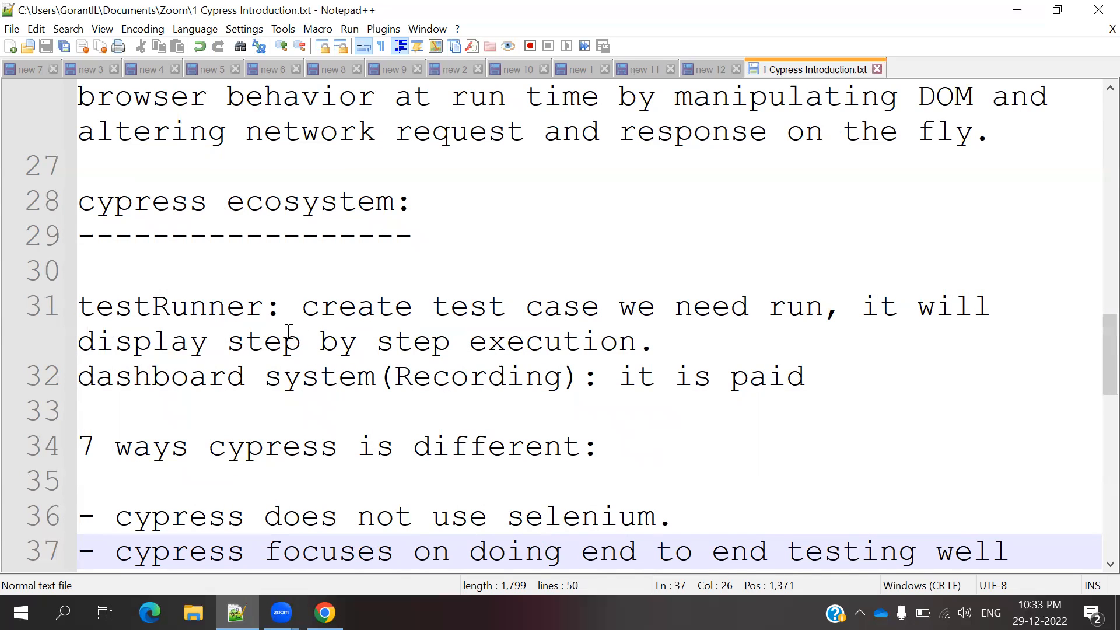
# Step: After the testRunner notes, add 'Limitations:' with a first point on chrome, Edge and electron support only
pyautogui.doubleClick(186, 312)
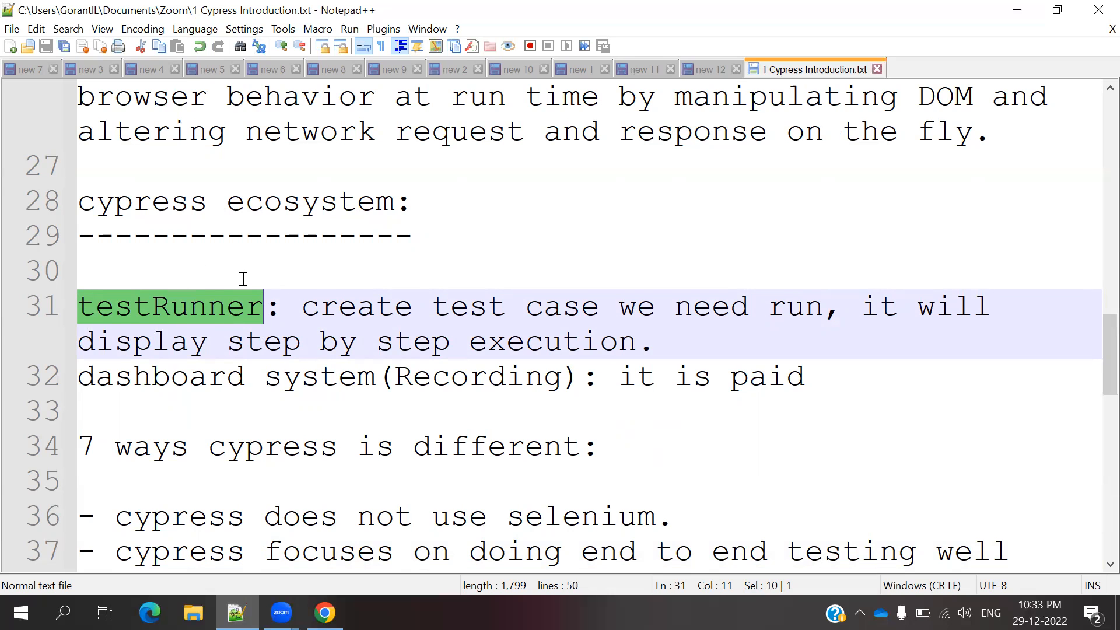
pyautogui.press('Down')
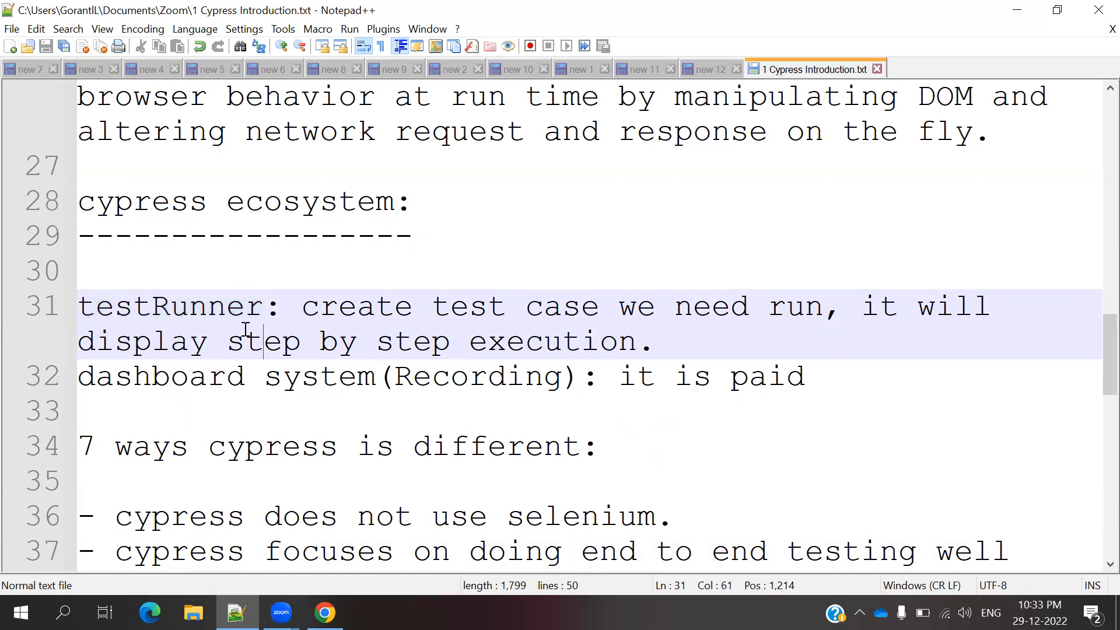
pyautogui.press('Down')
pyautogui.press('Down')
pyautogui.press('Down')
pyautogui.press('Down')
pyautogui.press('Down')
pyautogui.press('Down')
pyautogui.press('Down')
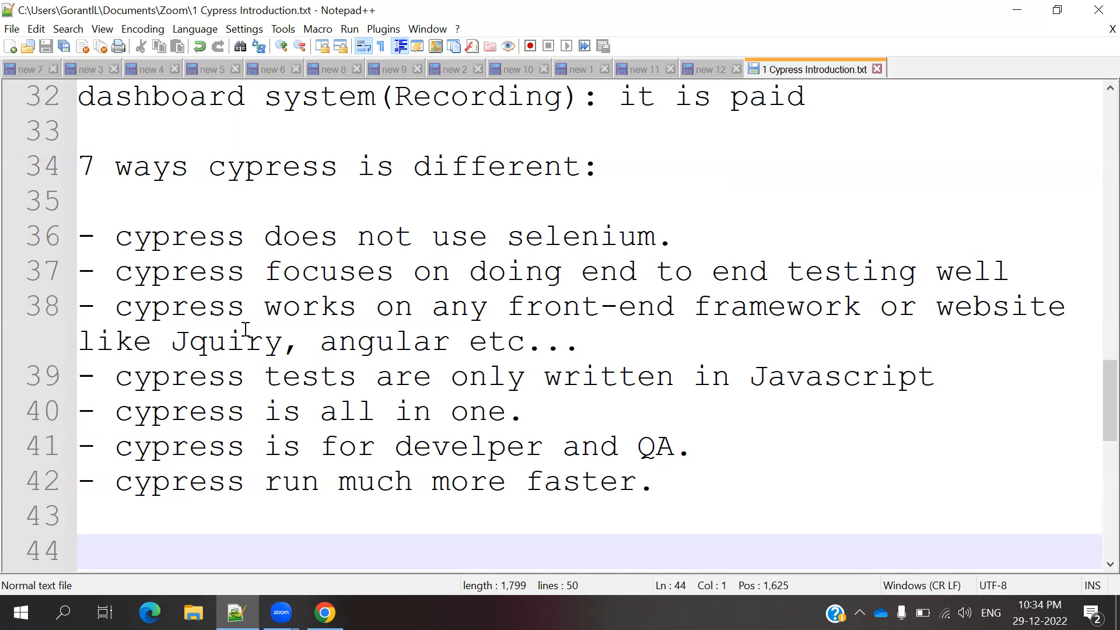
pyautogui.press('Down')
pyautogui.press('End')
pyautogui.press('Left')
pyautogui.press('Left')
pyautogui.press('Down')
pyautogui.press('Down')
pyautogui.press('End')
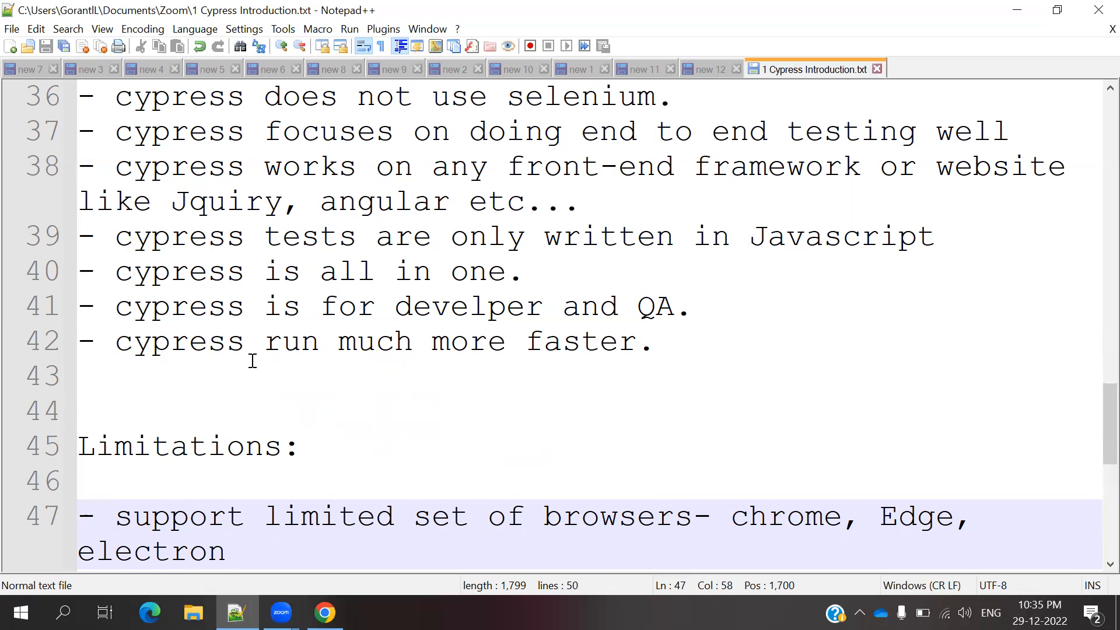
pyautogui.press('Down')
pyautogui.press('Down')
pyautogui.press('Down')
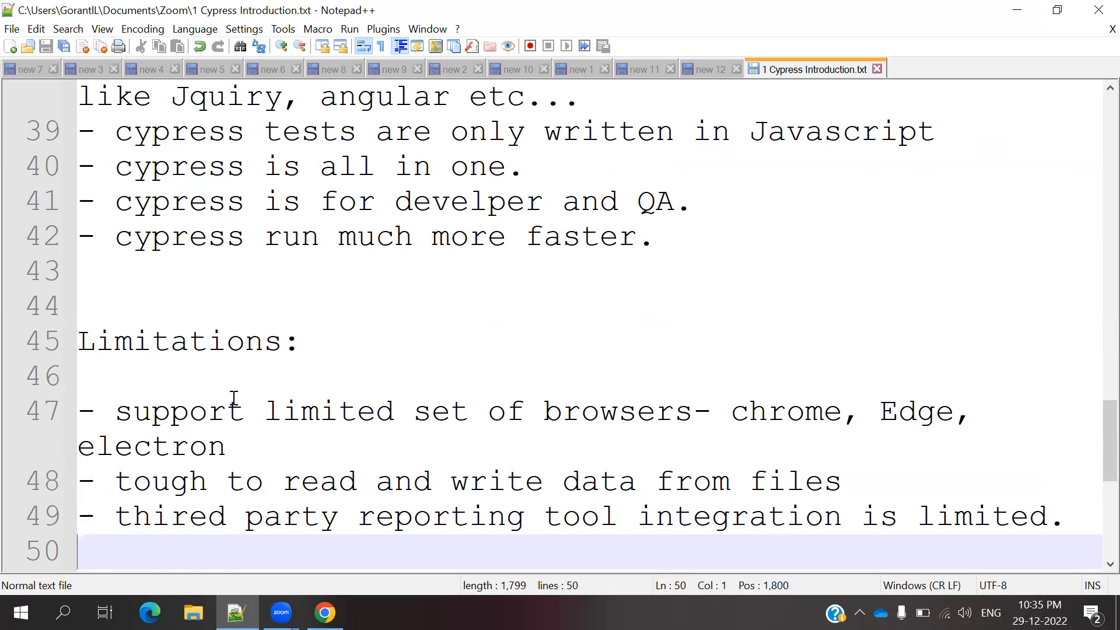
pyautogui.moveTo(809, 412)
pyautogui.mouseDown()
pyautogui.moveTo(870, 413)
pyautogui.moveTo(825, 412)
pyautogui.mouseUp()
pyautogui.moveTo(471, 515); pyautogui.dragTo(391, 486)
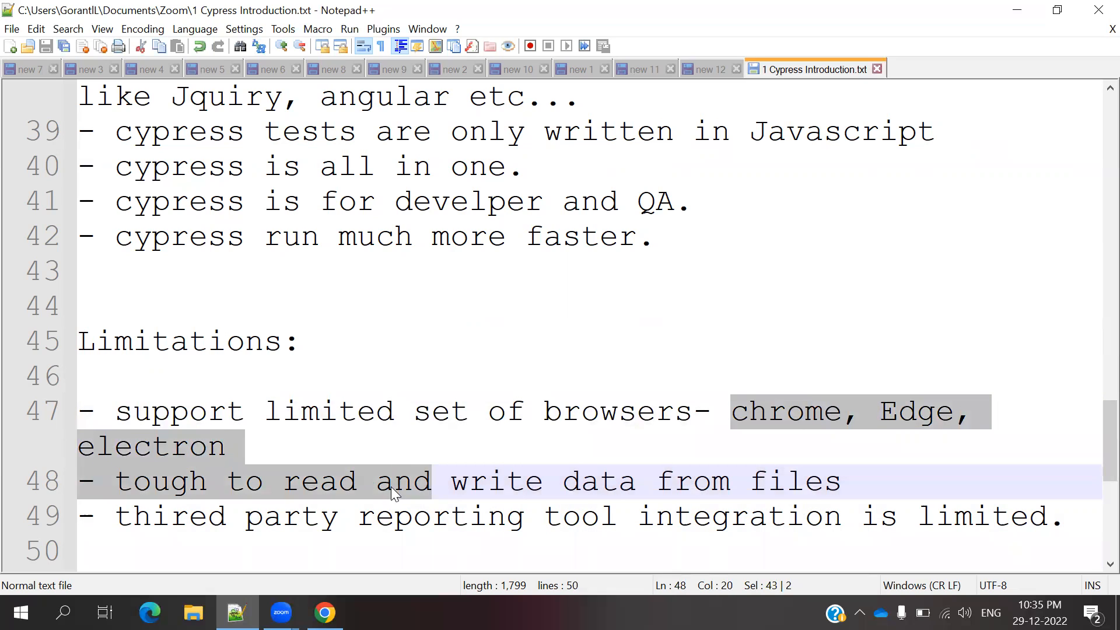
pyautogui.click(318, 452)
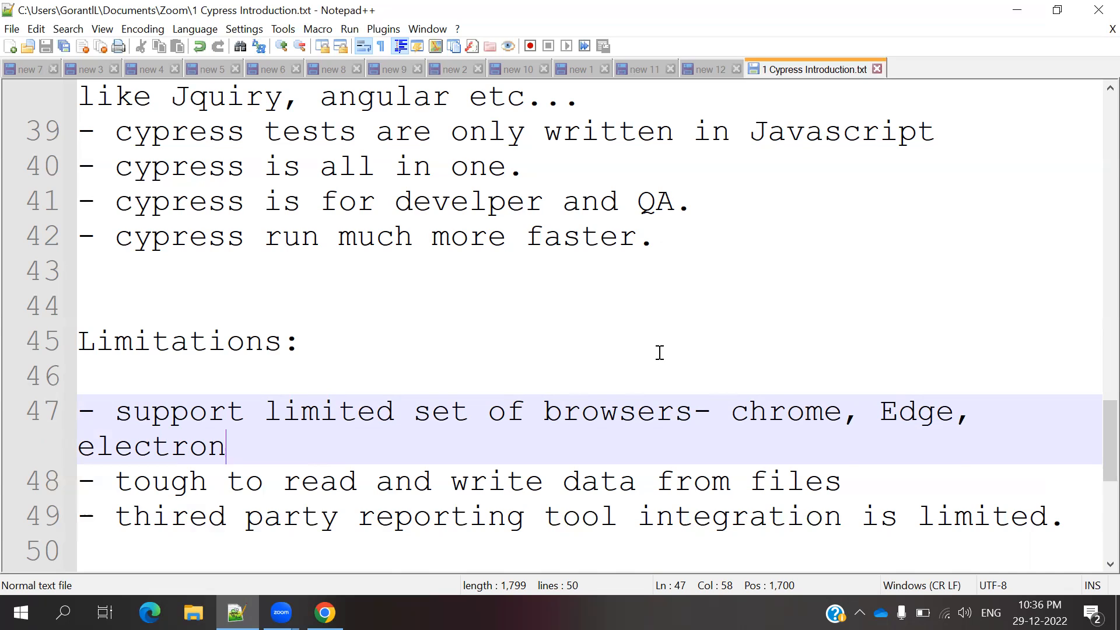
pyautogui.press('Down')
pyautogui.press('Down')
pyautogui.press('Down')
# Step: Start a new list below the limitations with the lines 'open source' and 'limit browser'
pyautogui.press('Return')
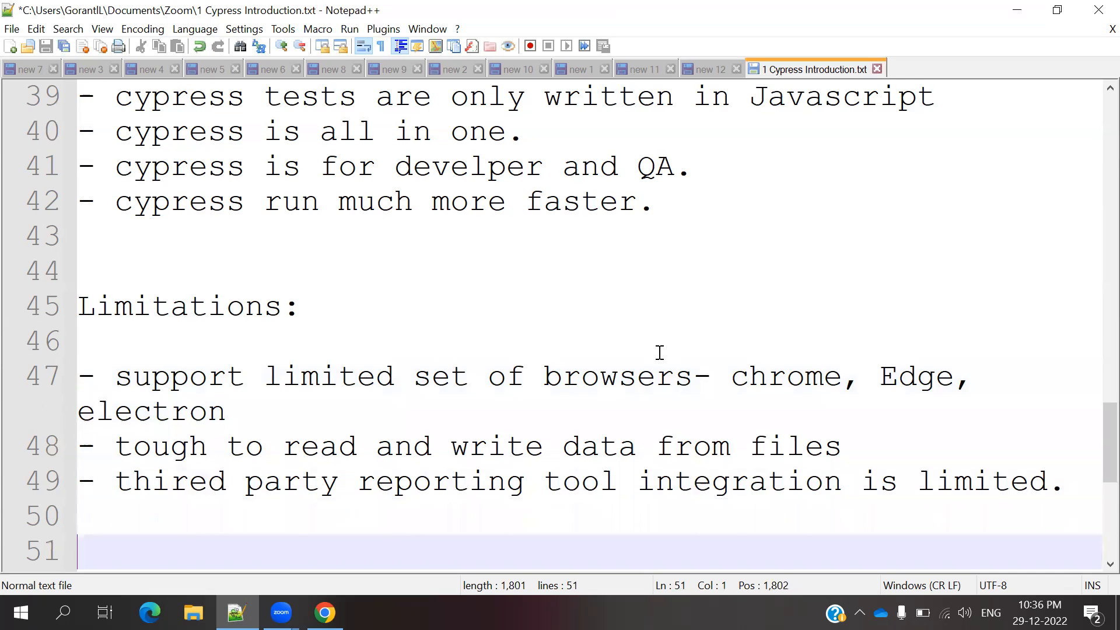
pyautogui.press('Return')
pyautogui.write('op')
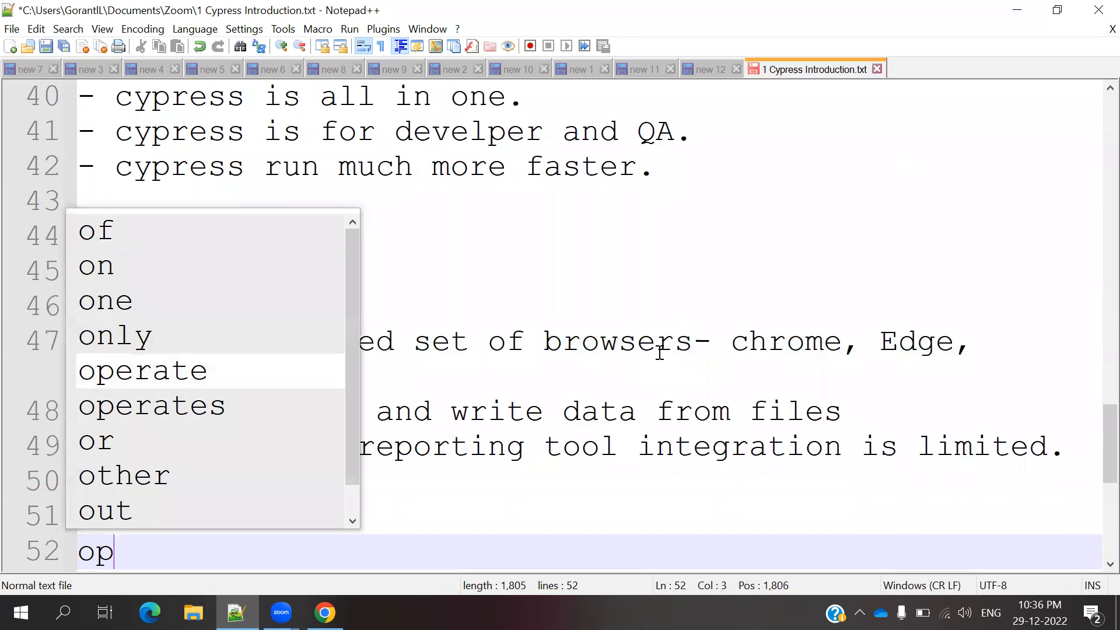
pyautogui.write('en sour')
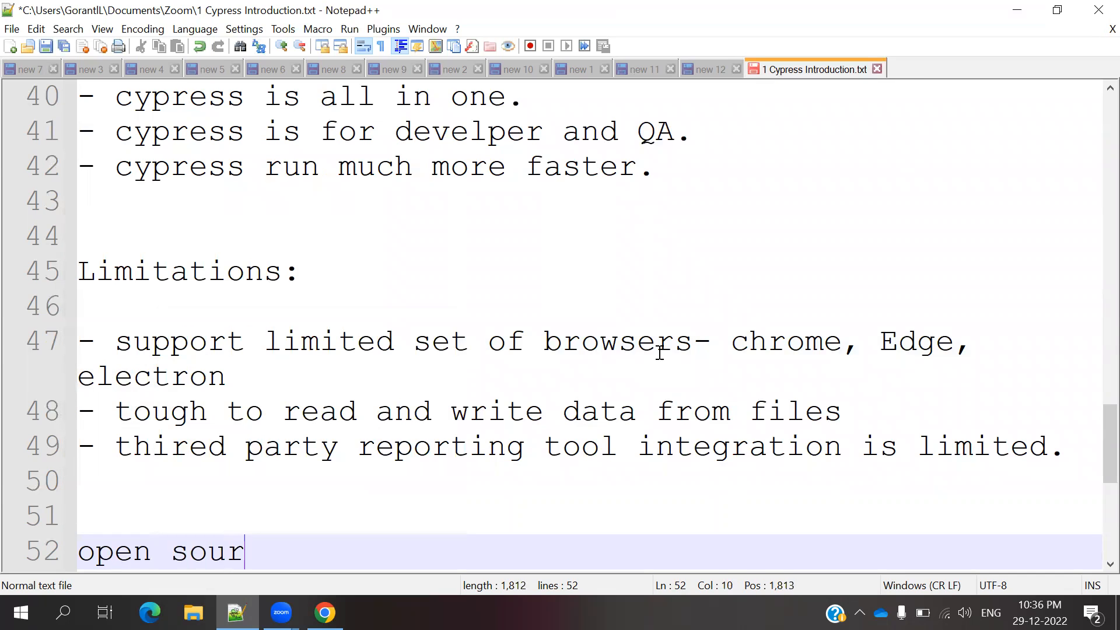
pyautogui.write('ce')
pyautogui.press('Return')
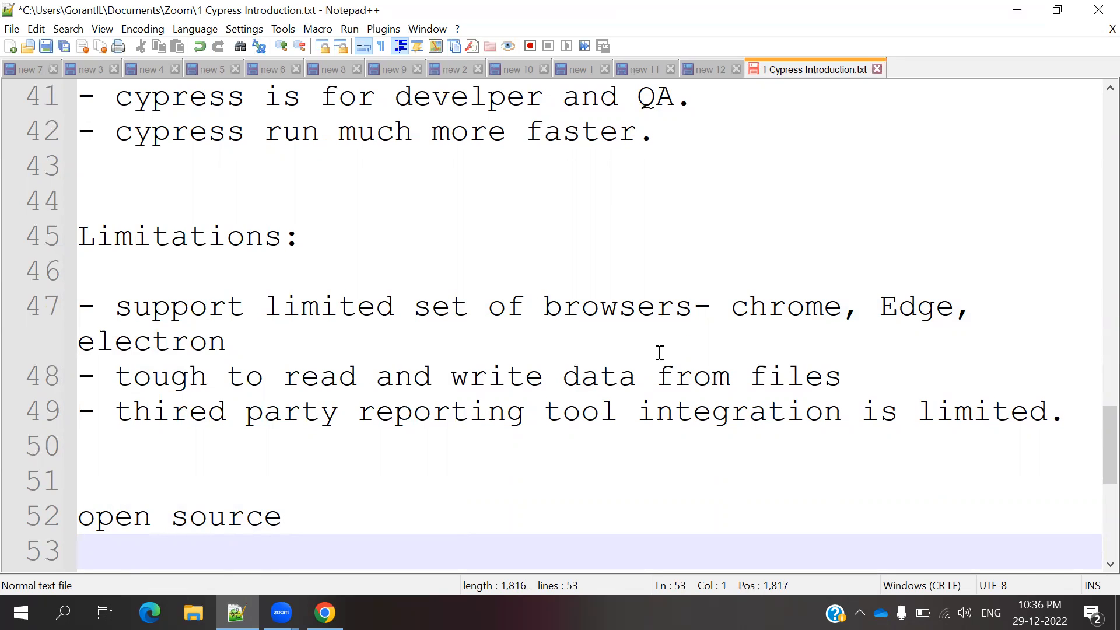
pyautogui.write('li')
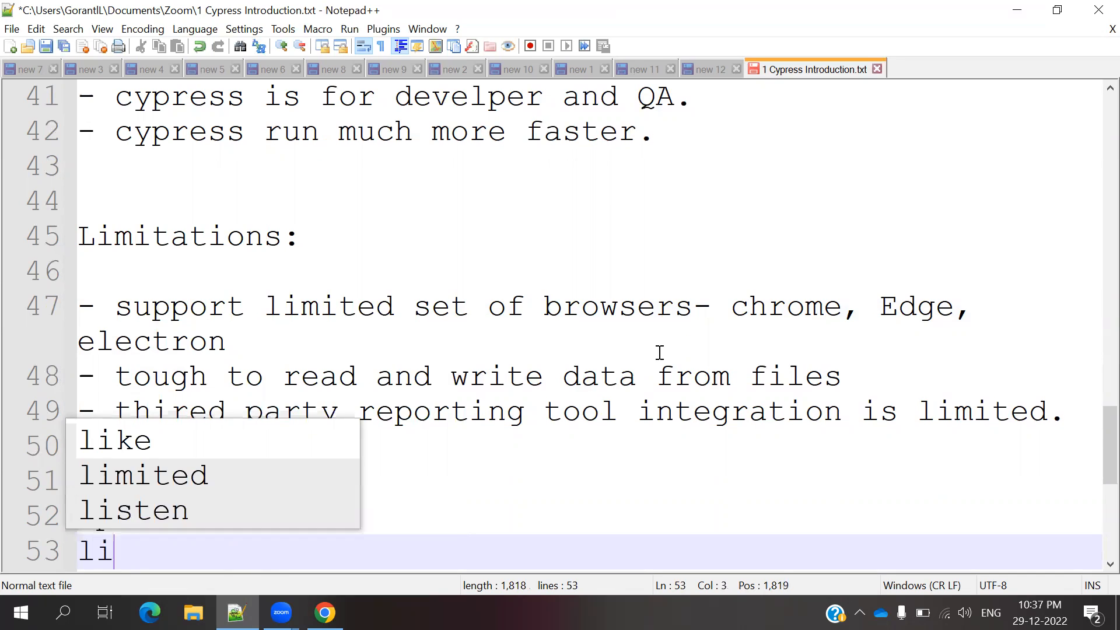
pyautogui.write('mit brow')
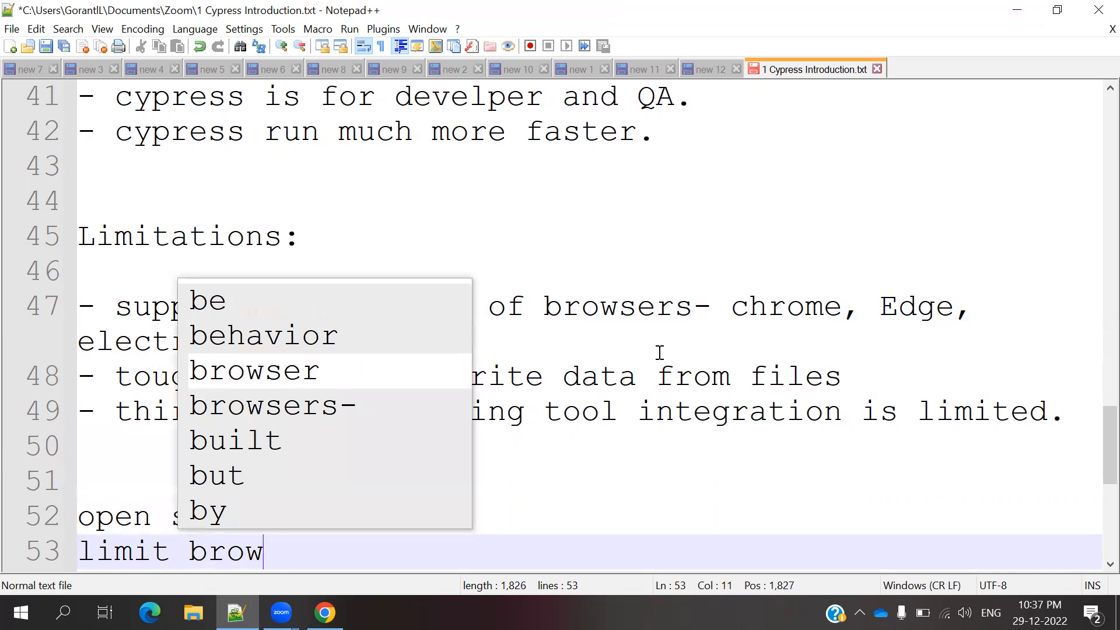
pyautogui.write('ser')
pyautogui.press('Return')
pyautogui.press('Return')
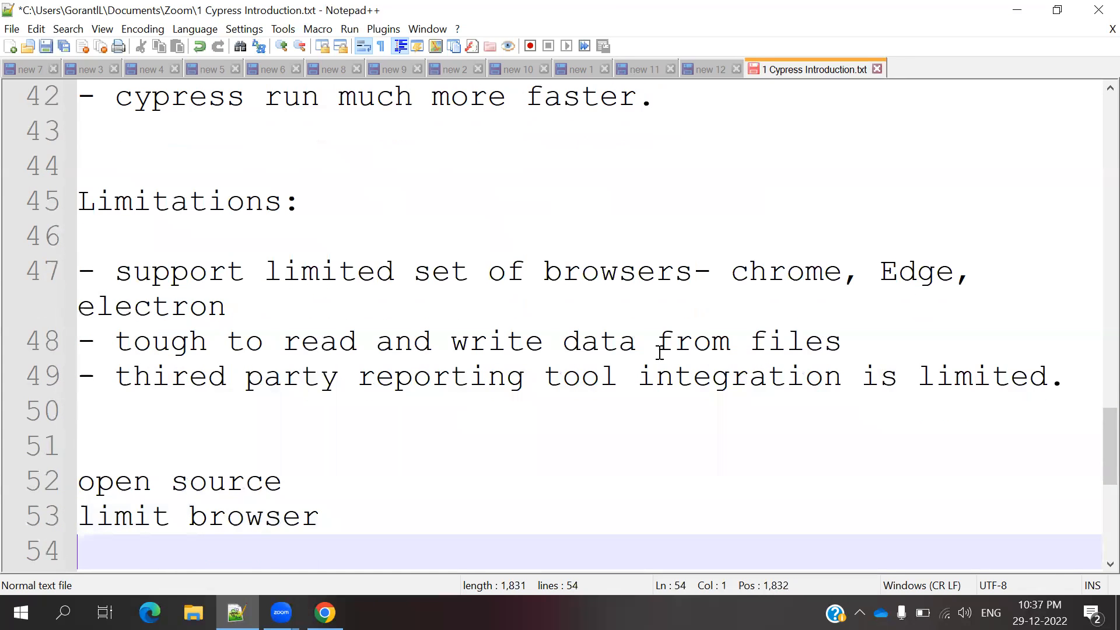
pyautogui.write('read ')
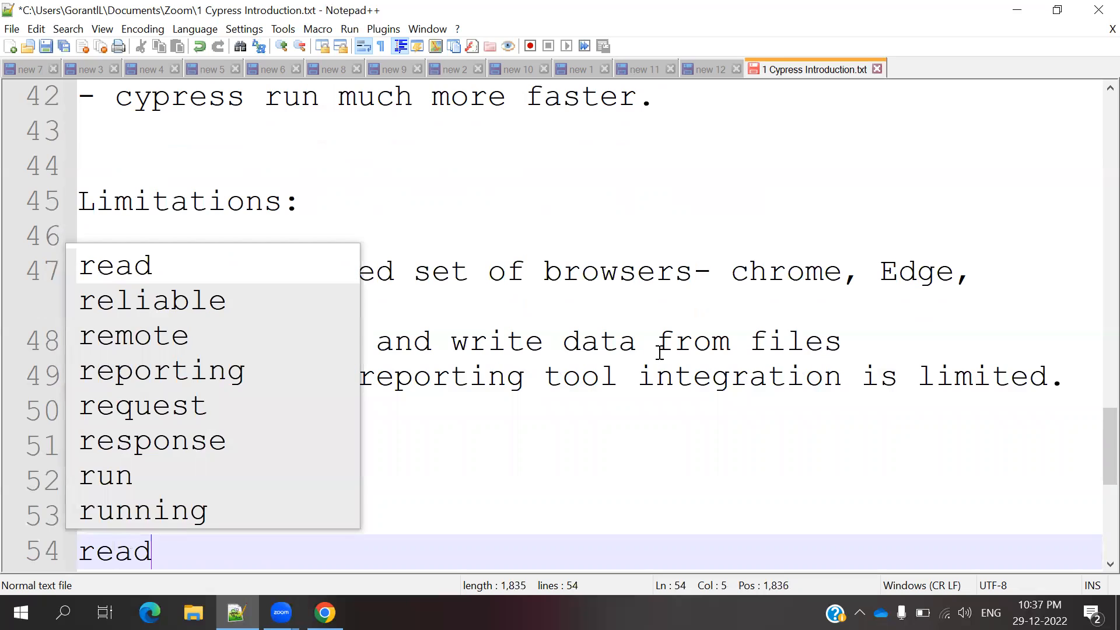
pyautogui.write('and wr')
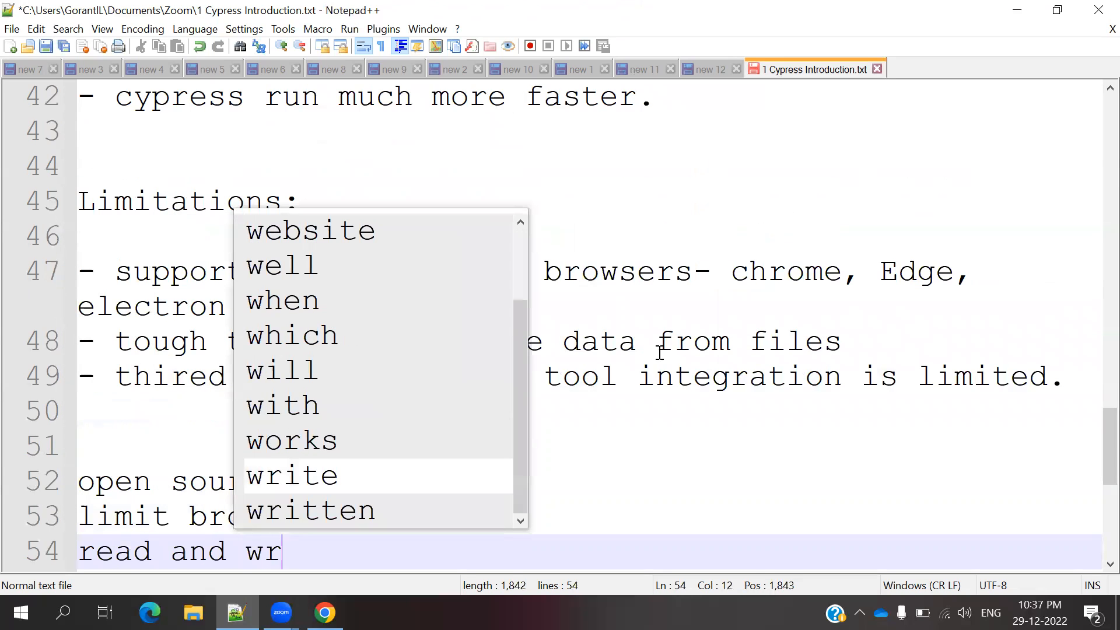
pyautogui.write('ite')
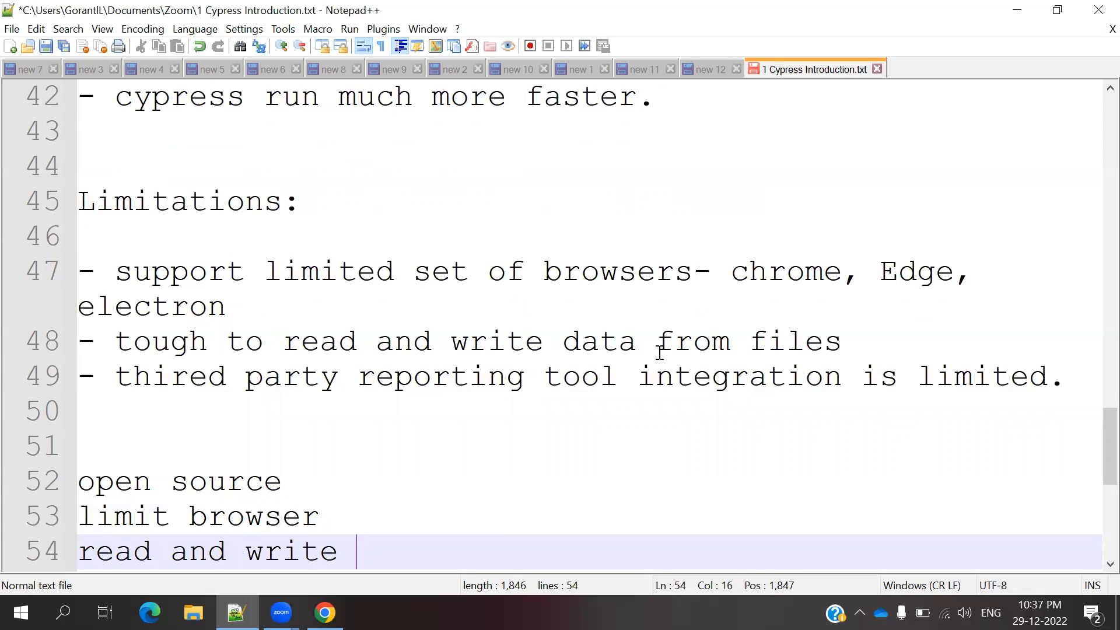
# Step: Add 'read and write', 'thrity reporting' and 'javascript' lines, taking javascript from autocomplete
pyautogui.press('Return')
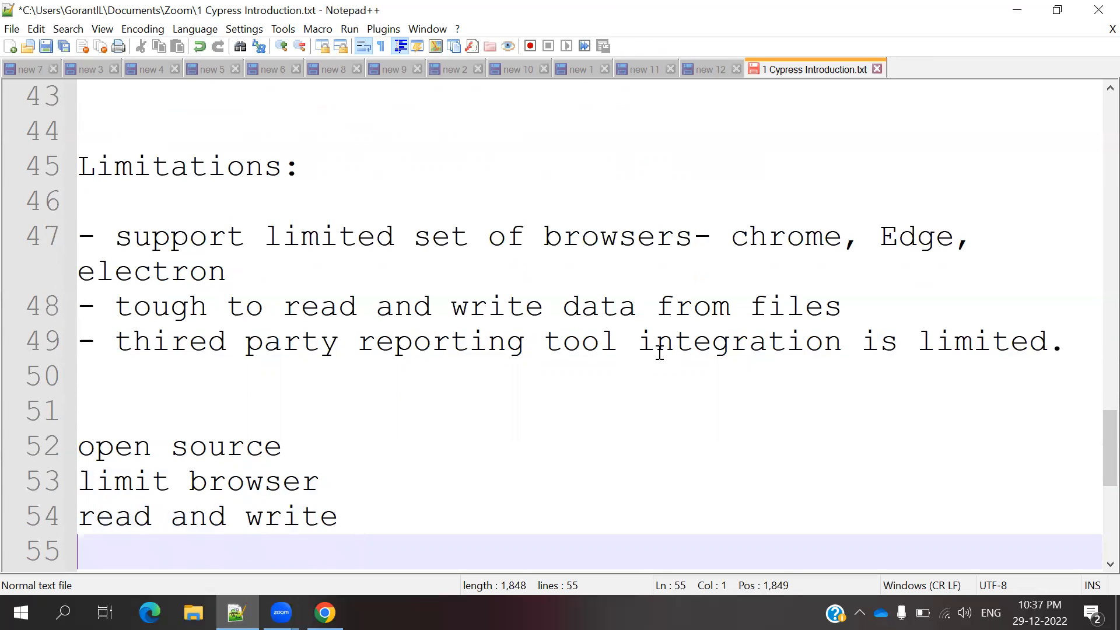
pyautogui.write('thrity ')
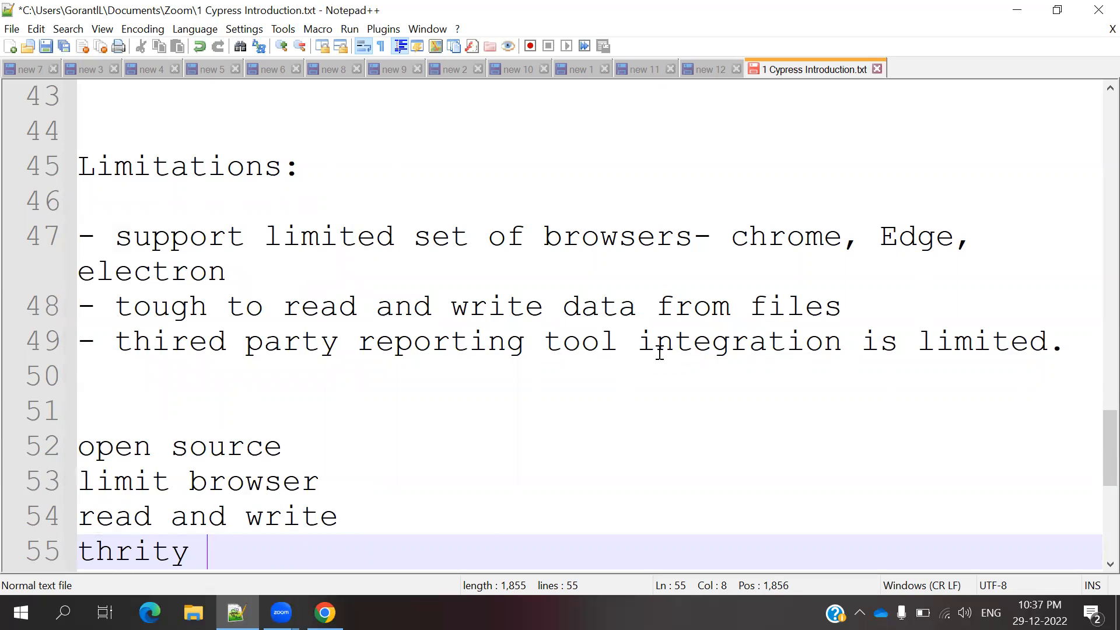
pyautogui.write('reporting')
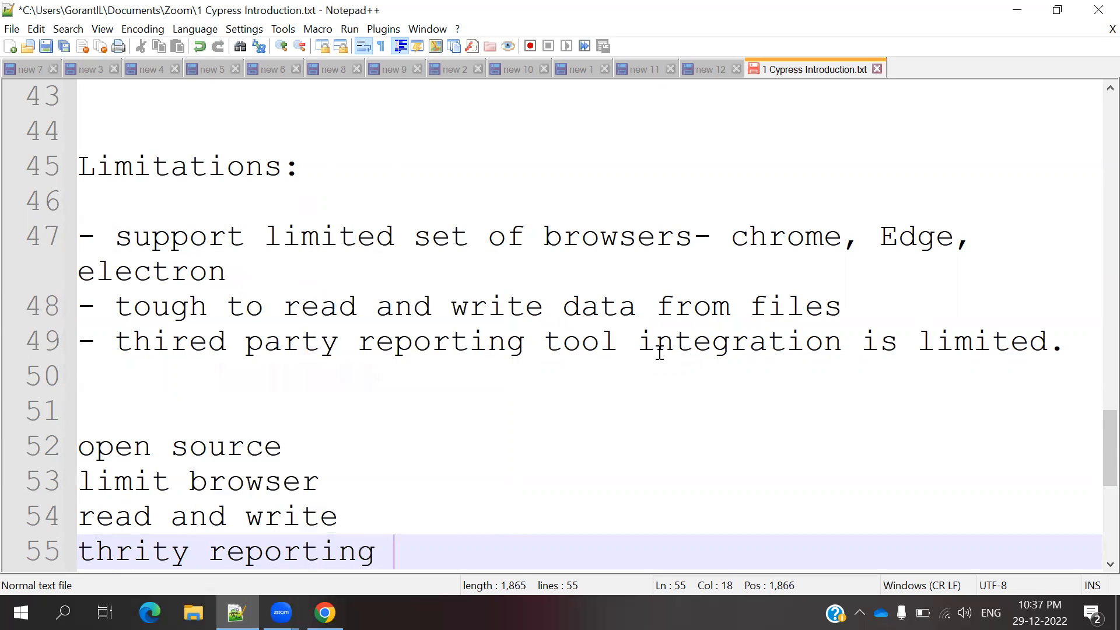
pyautogui.press('Return')
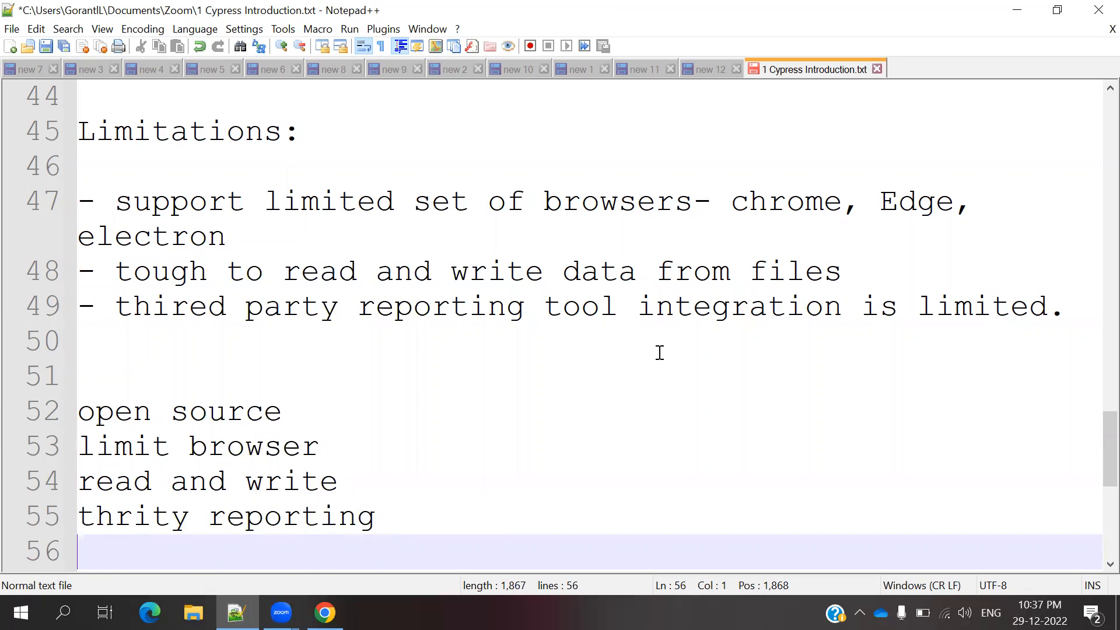
pyautogui.write('cypre')
pyautogui.press('BackSpace')
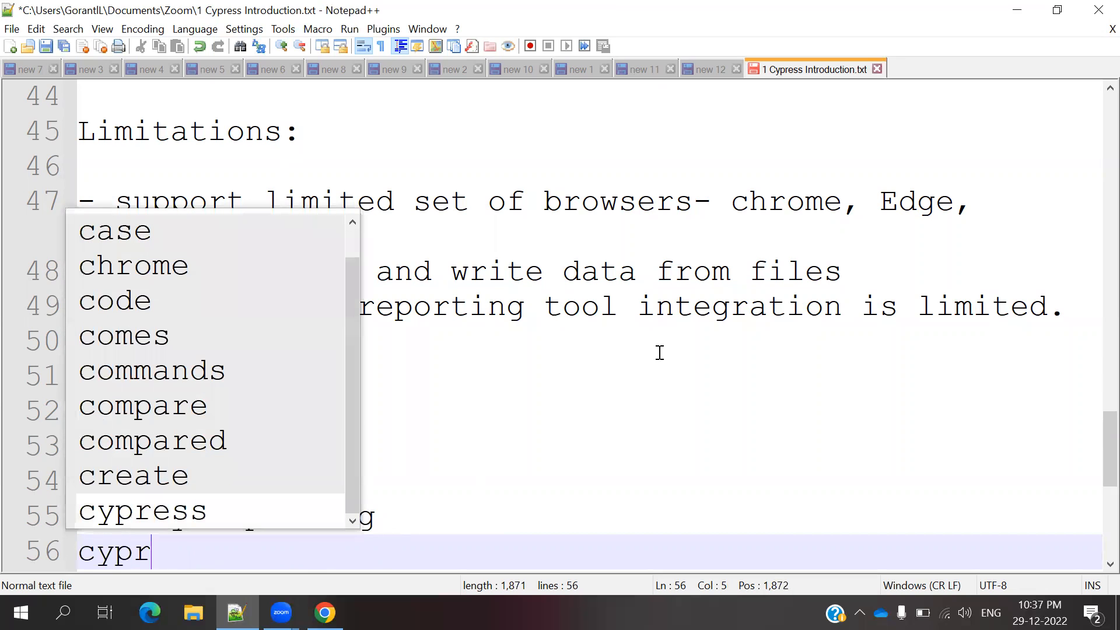
pyautogui.press('BackSpace')
pyautogui.press('BackSpace')
pyautogui.press('BackSpace')
pyautogui.press('BackSpace')
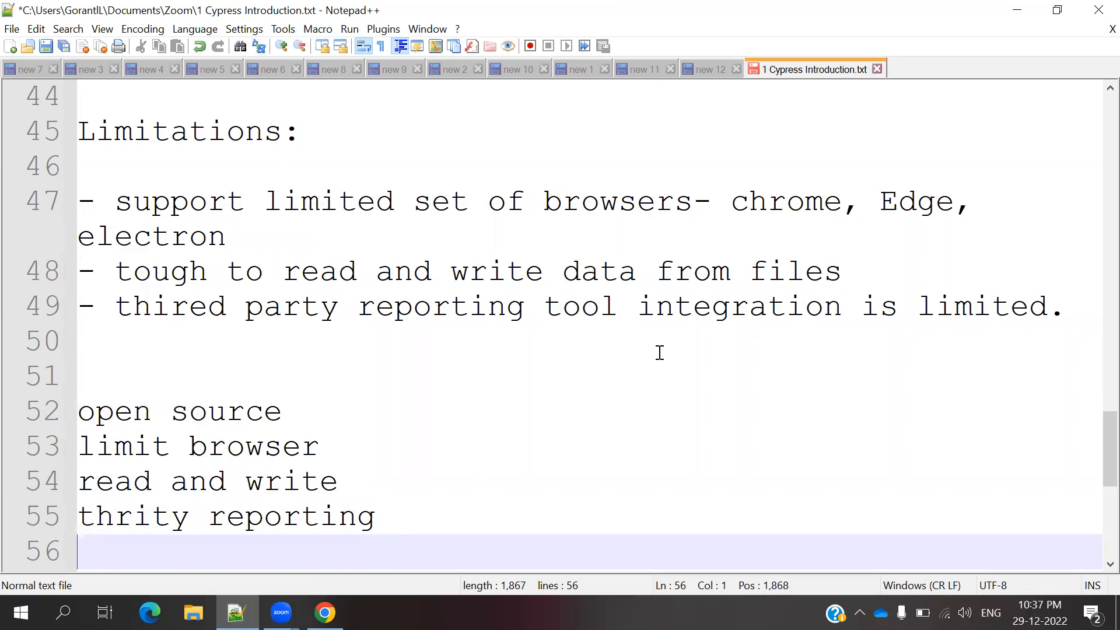
pyautogui.write('java')
pyautogui.press('Down')
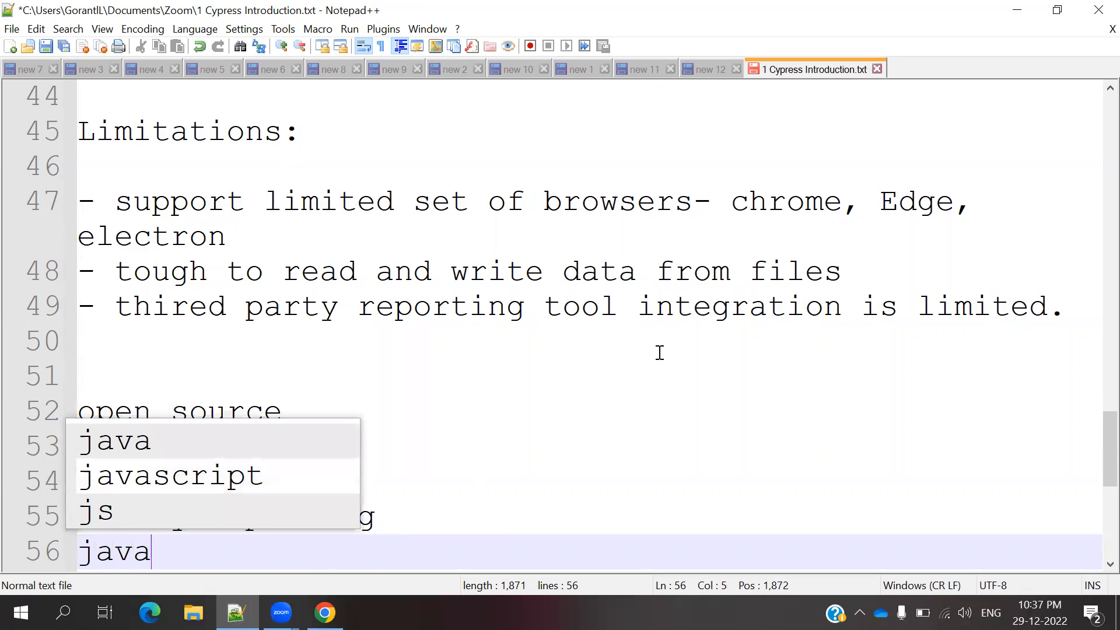
pyautogui.press('Return')
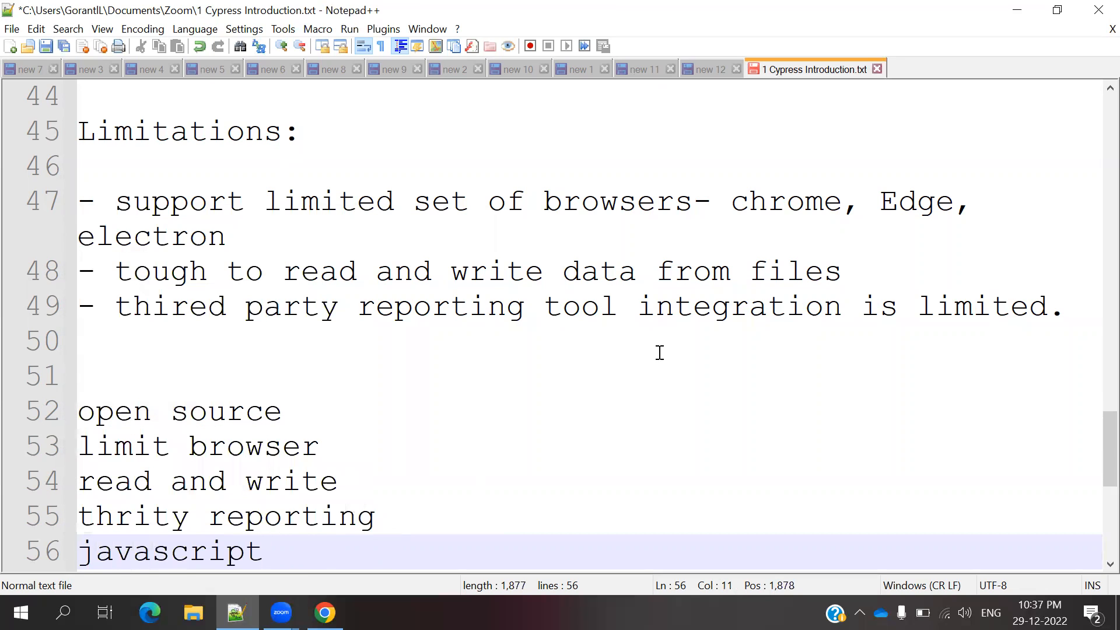
pyautogui.press('Return')
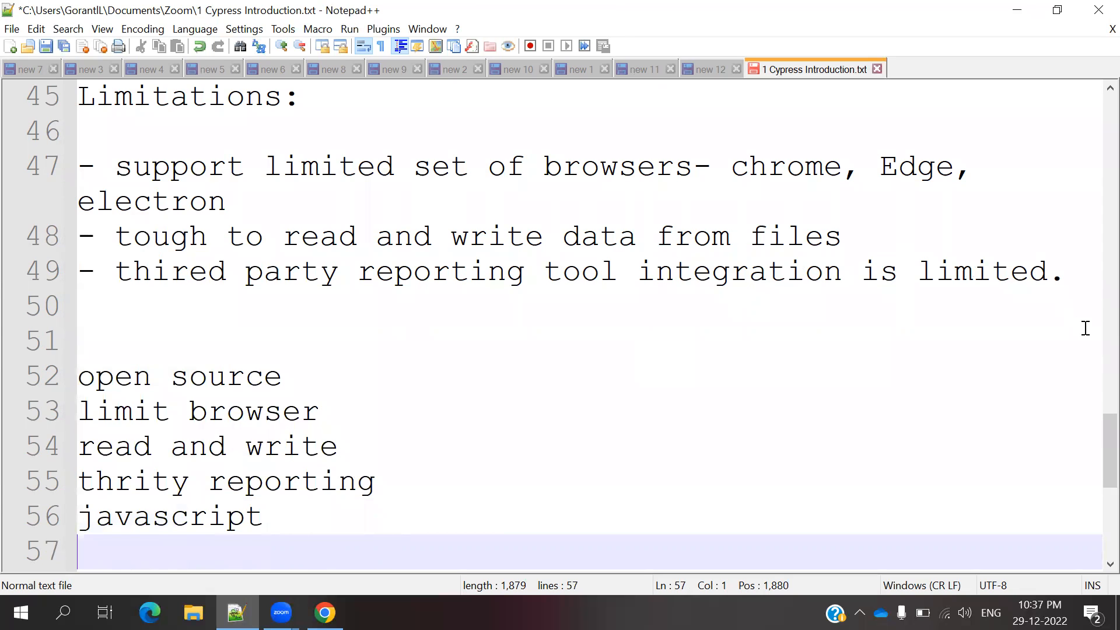
pyautogui.moveTo(1107, 453)
pyautogui.mouseDown()
pyautogui.moveTo(1096, 297)
pyautogui.moveTo(1093, 526)
pyautogui.moveTo(1101, 473)
pyautogui.mouseUp()
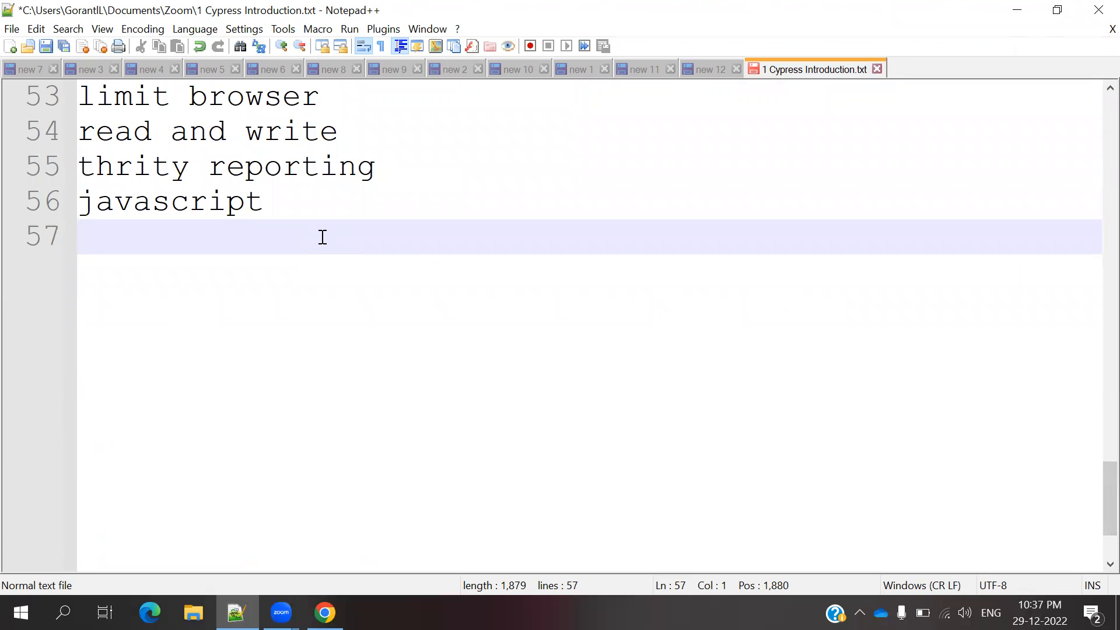
pyautogui.write('cypre')
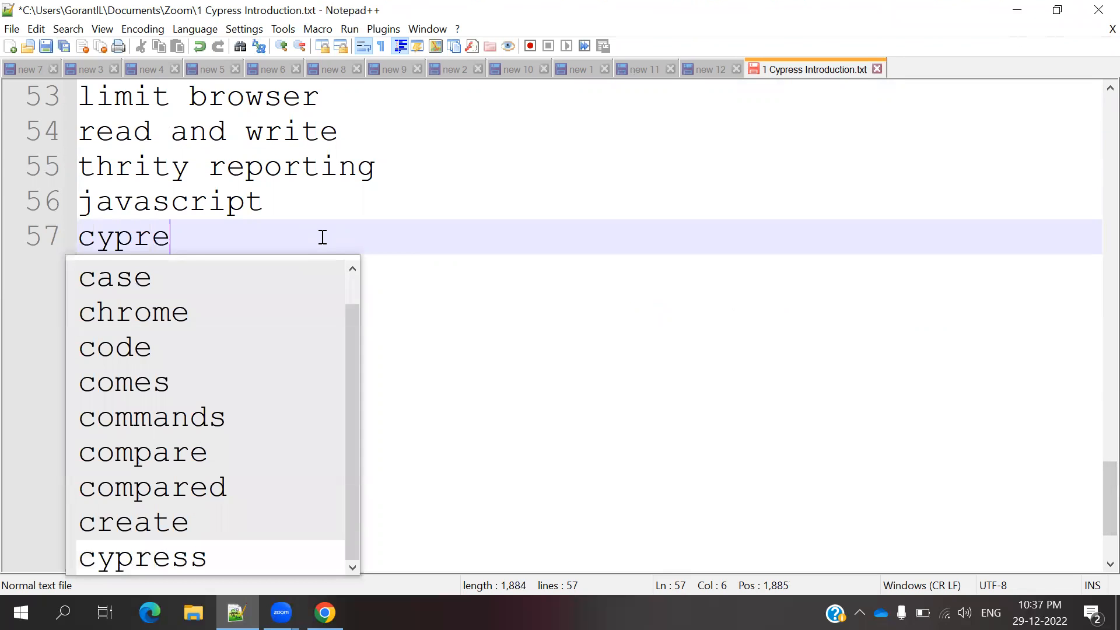
pyautogui.write('ss ins')
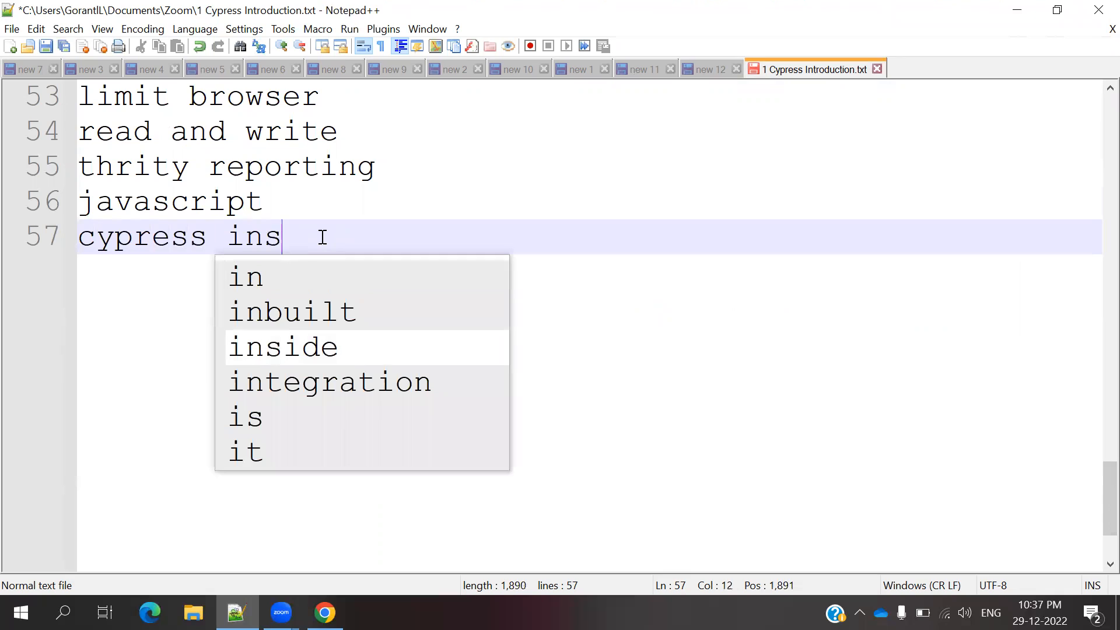
pyautogui.write('ide brows')
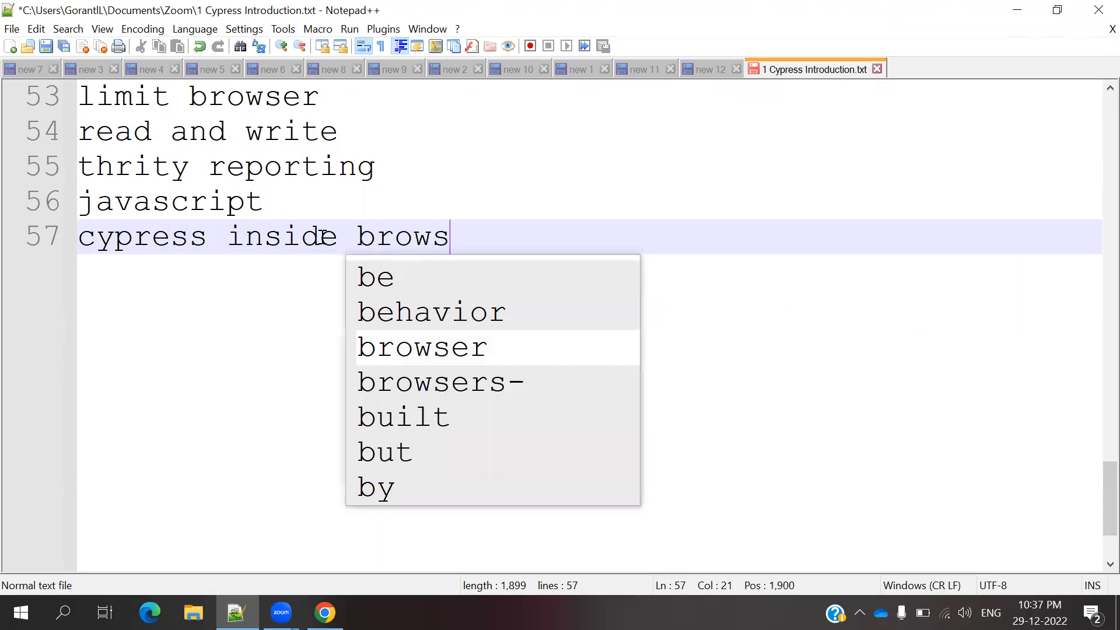
pyautogui.write('er tunni')
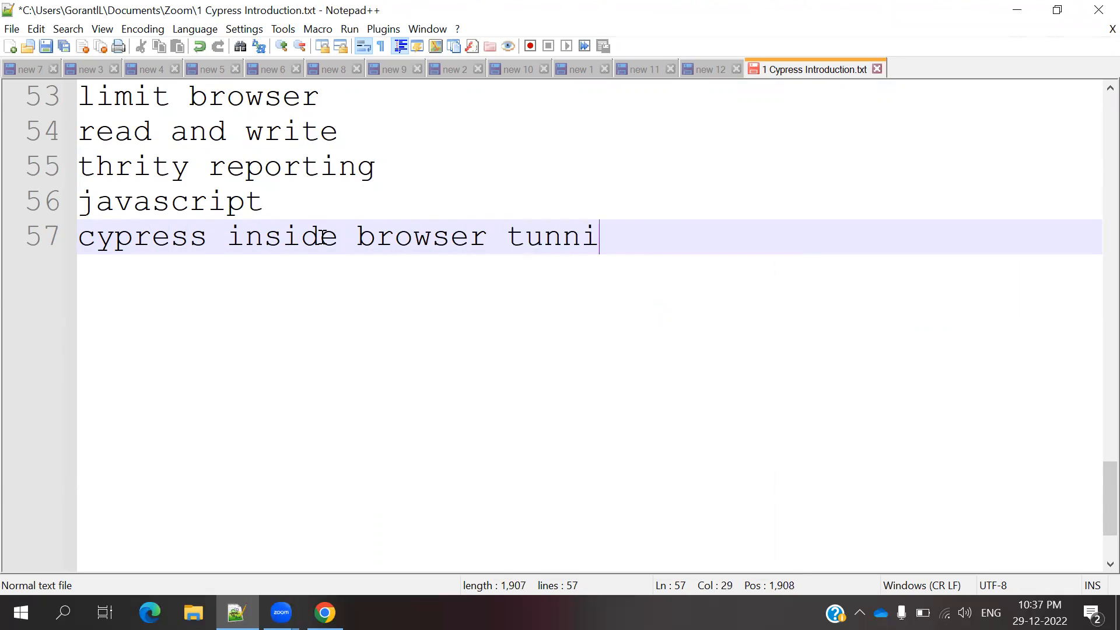
pyautogui.write('ng')
# Step: Write 'cypress inside browser running' on line 57, fixing the misspelled 'tunning'
pyautogui.press('BackSpace')
pyautogui.press('BackSpace')
pyautogui.press('BackSpace')
pyautogui.press('BackSpace')
pyautogui.press('BackSpace')
pyautogui.press('BackSpace')
pyautogui.press('BackSpace')
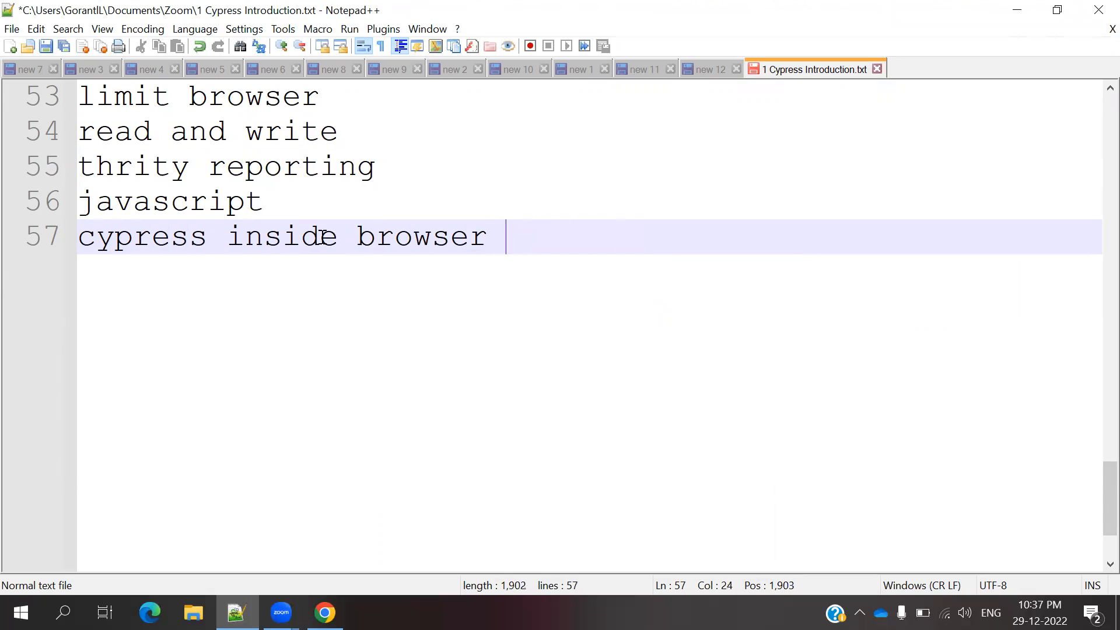
pyautogui.write('running')
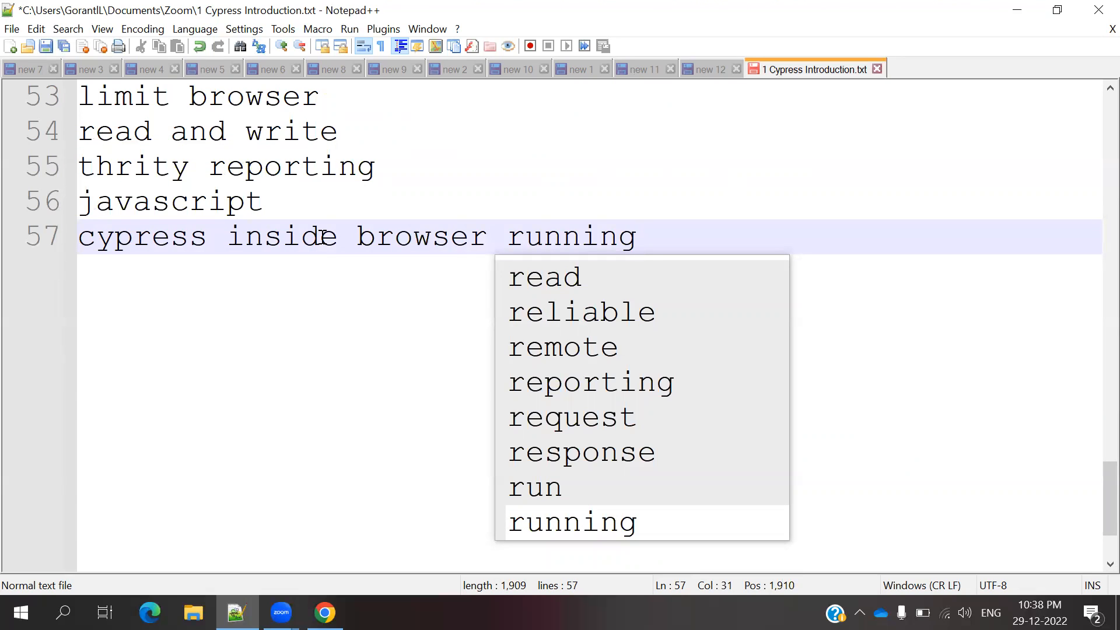
# Step: Select the key-points lines 53 through 57, from limit browser to cypress inside browser running
pyautogui.moveTo(629, 237)
pyautogui.mouseDown()
pyautogui.moveTo(138, 170)
pyautogui.moveTo(53, 88)
pyautogui.mouseUp()
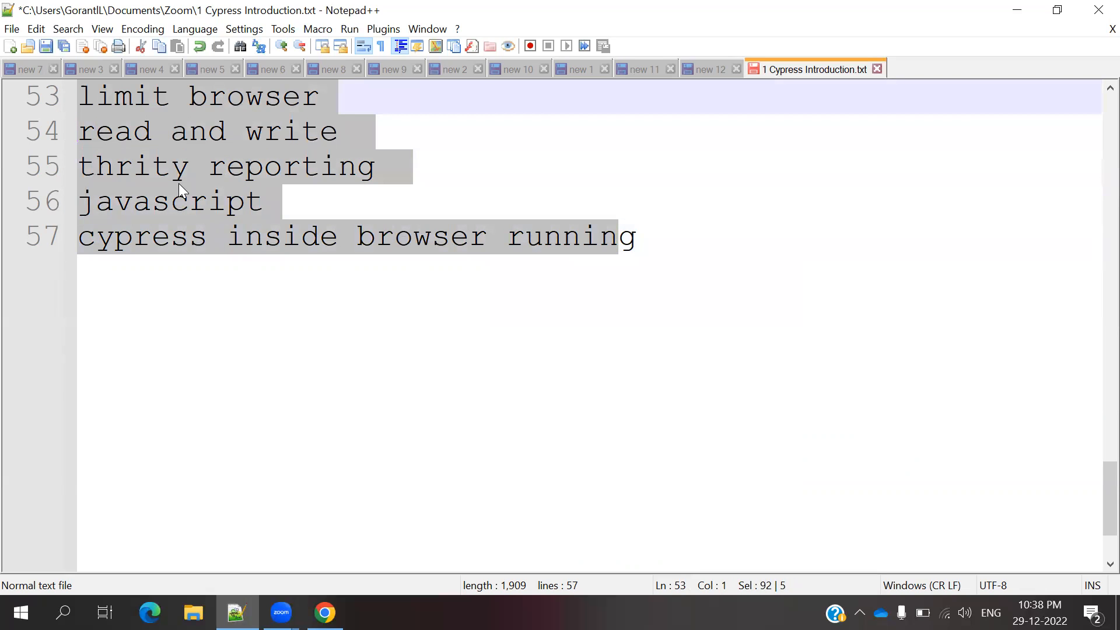